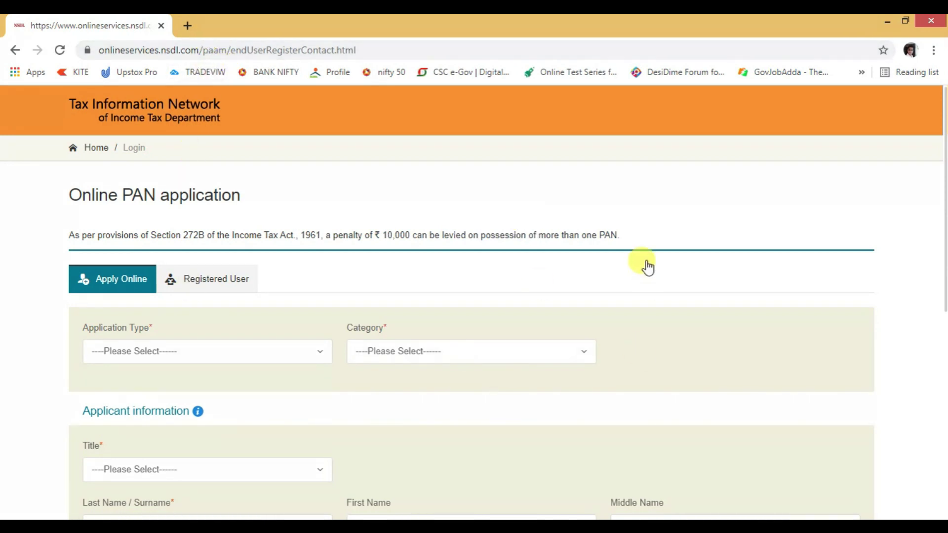
Choose 'Changes or Correction in existing PAN Data' as the application type
scroll(542, 298, "down", 5)
scroll(500, 326, "down", 3)
scroll(423, 353, "up", 8)
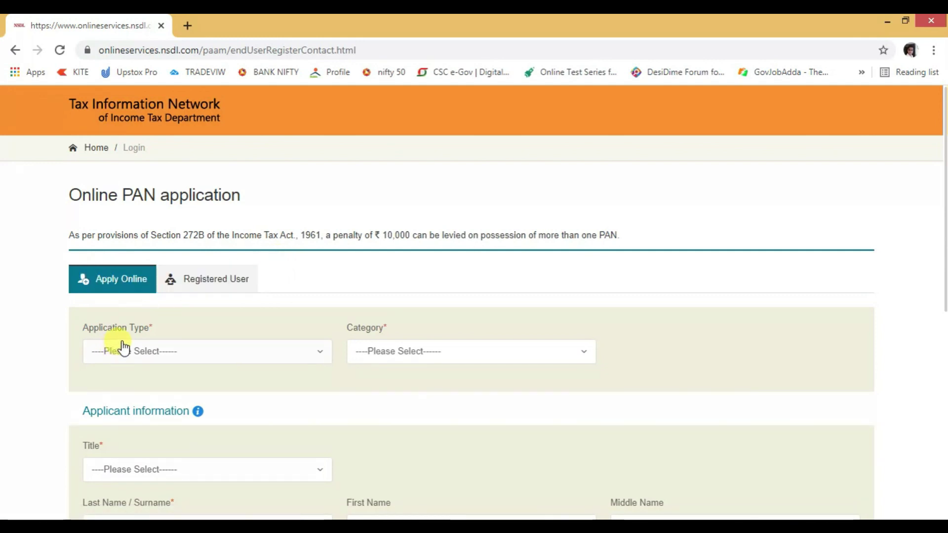
left_click(148, 350)
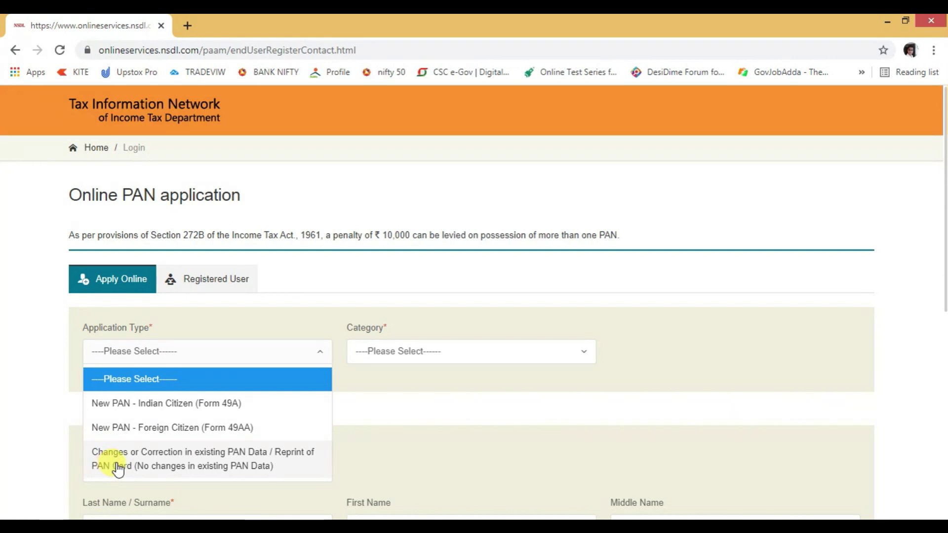
left_click(232, 457)
Set the applicant category to INDIVIDUAL and the title to Smt
left_click(387, 351)
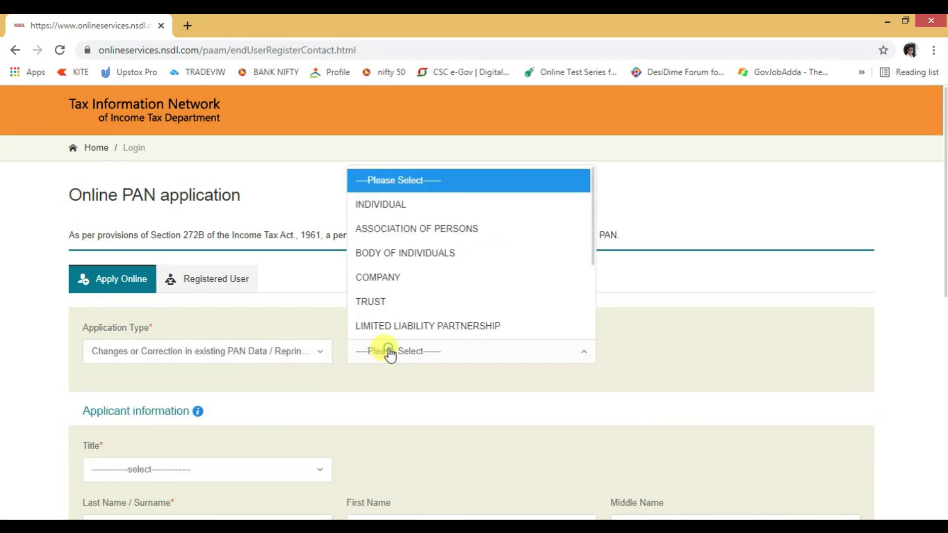
left_click(406, 216)
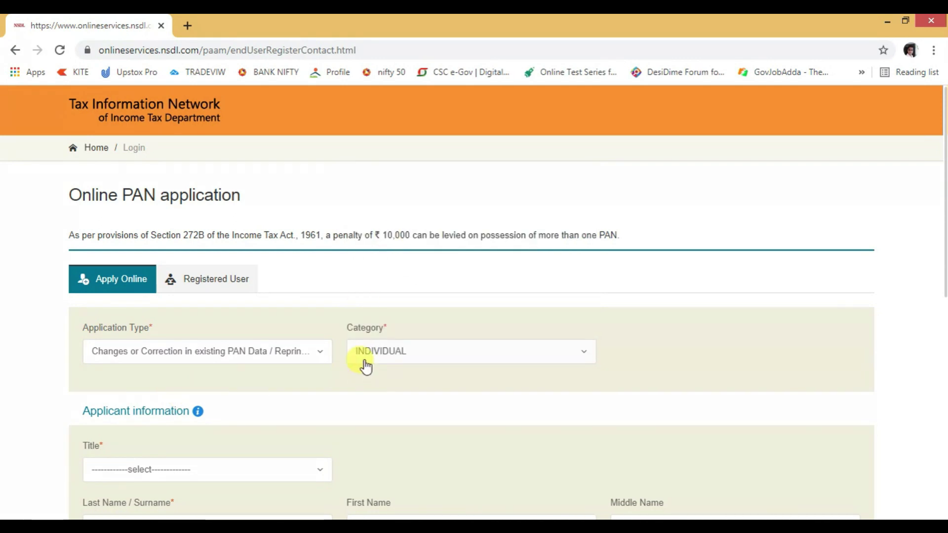
left_click(386, 361)
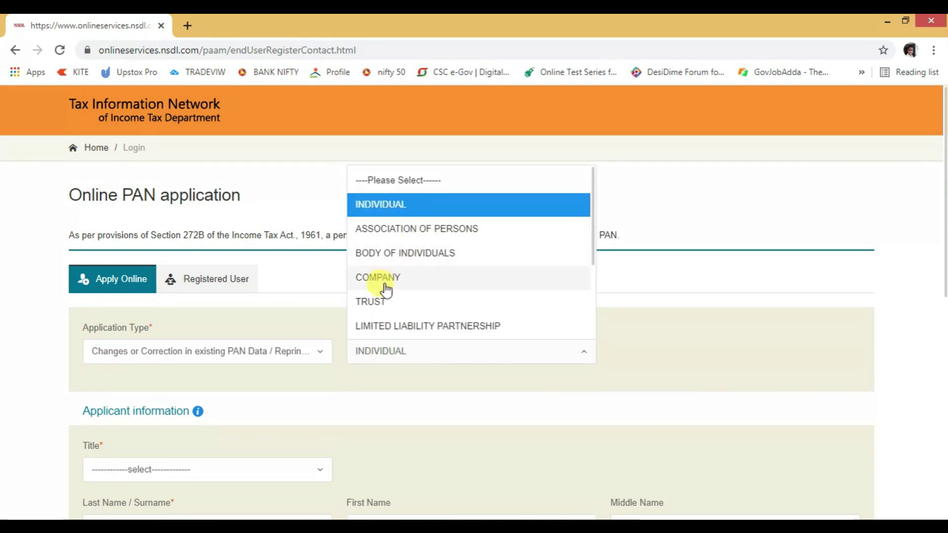
left_click(408, 204)
scroll(235, 393, "down", 3)
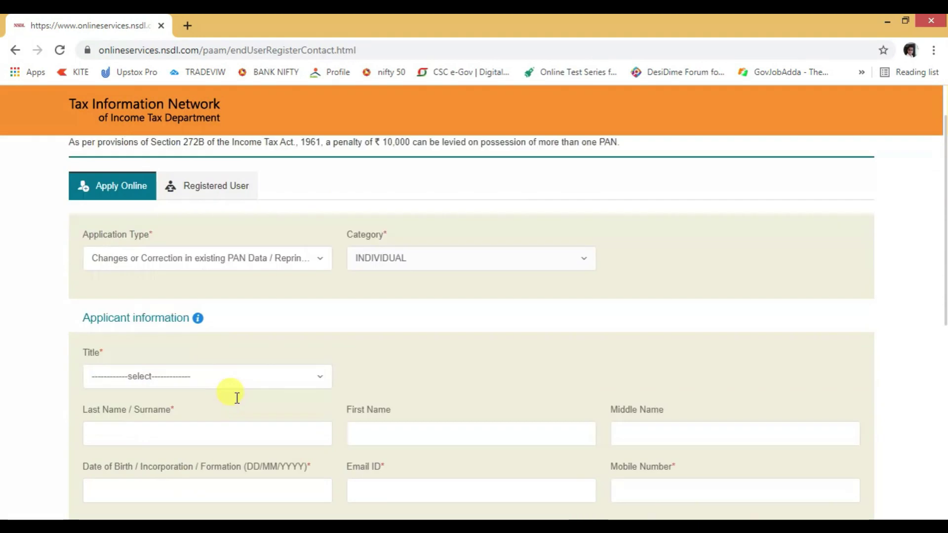
left_click(153, 338)
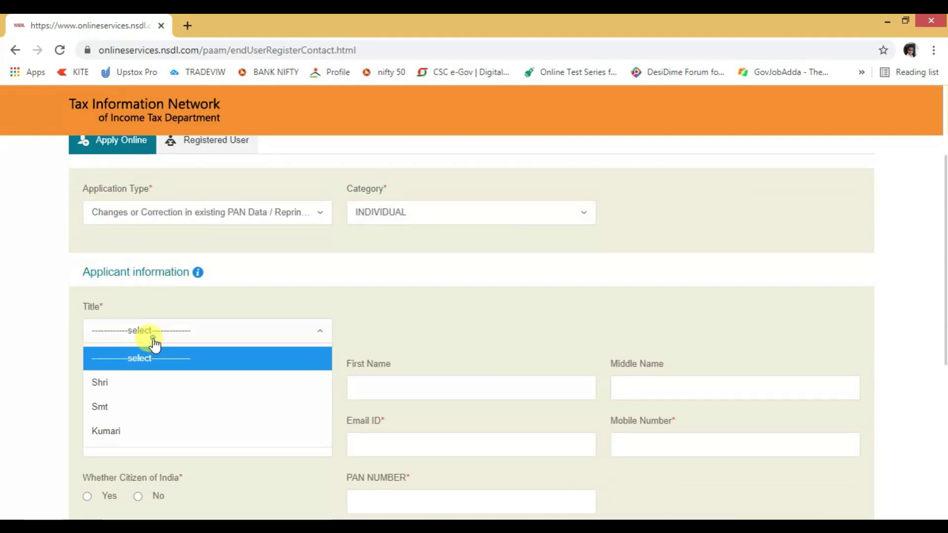
left_click(118, 409)
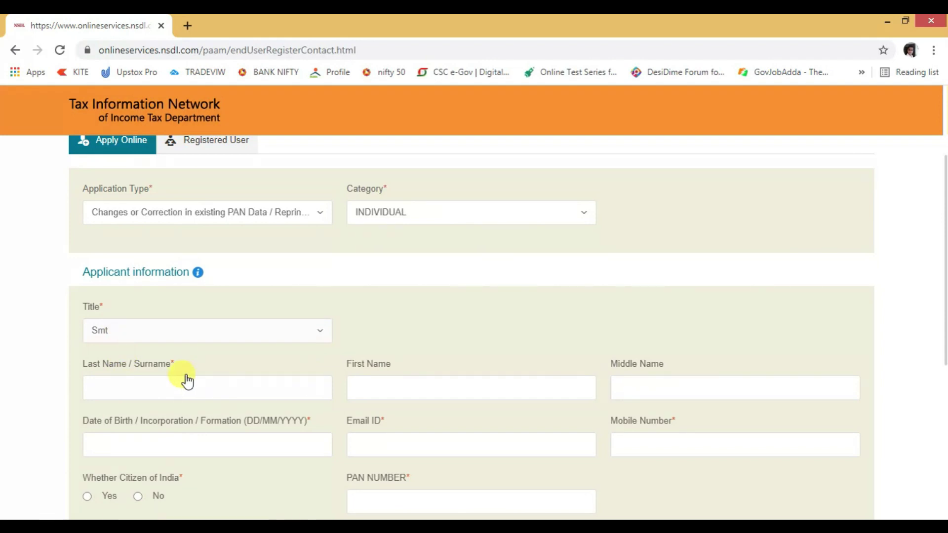
scroll(156, 282, "down", 3)
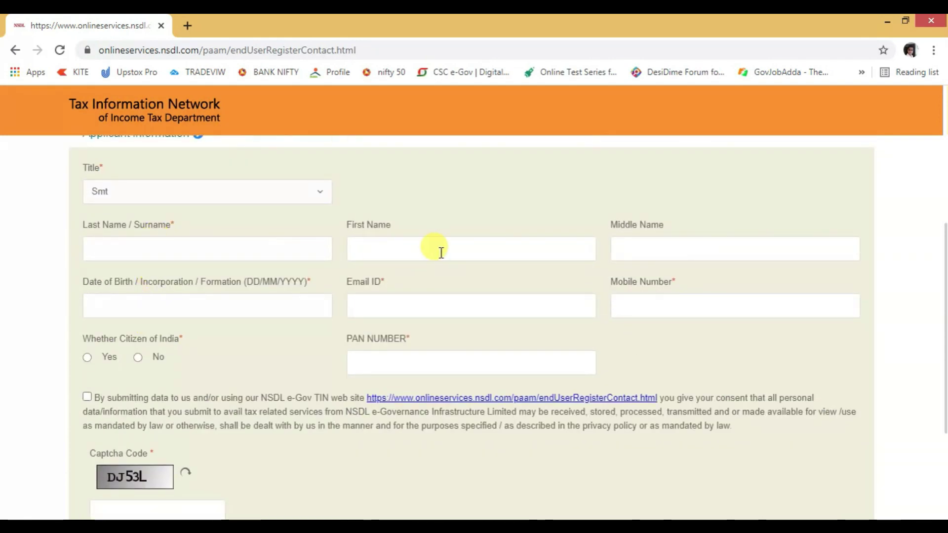
left_click(165, 295)
left_click(208, 355)
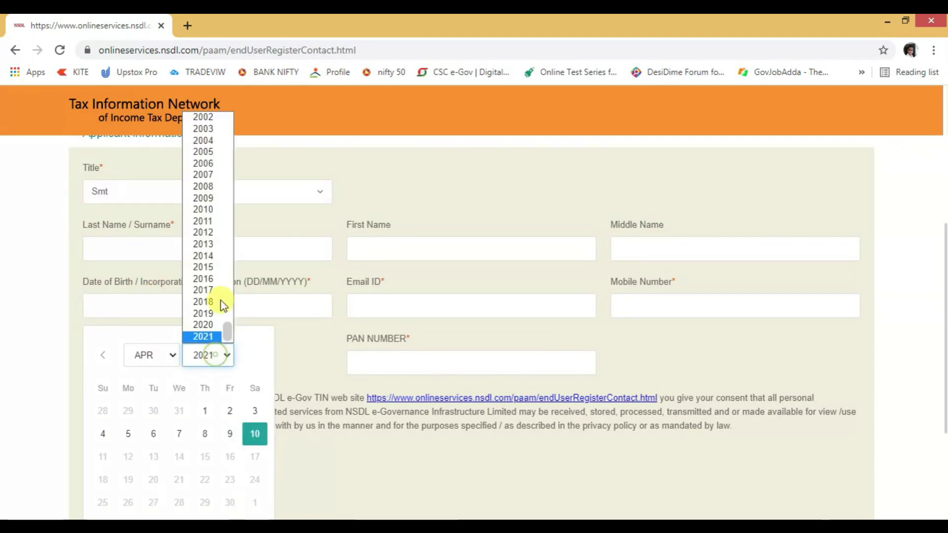
scroll(210, 266, "up", 15)
scroll(197, 262, "down", 3)
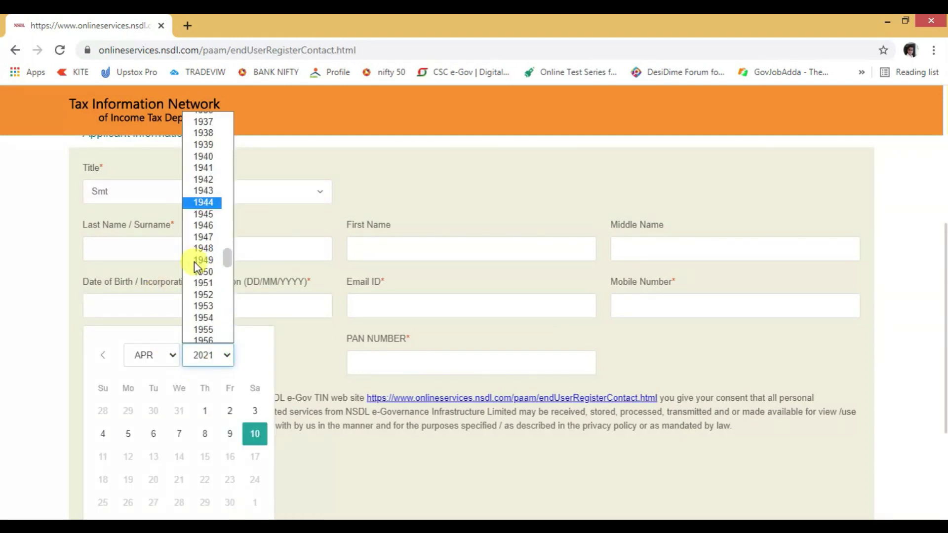
scroll(205, 292, "down", 4)
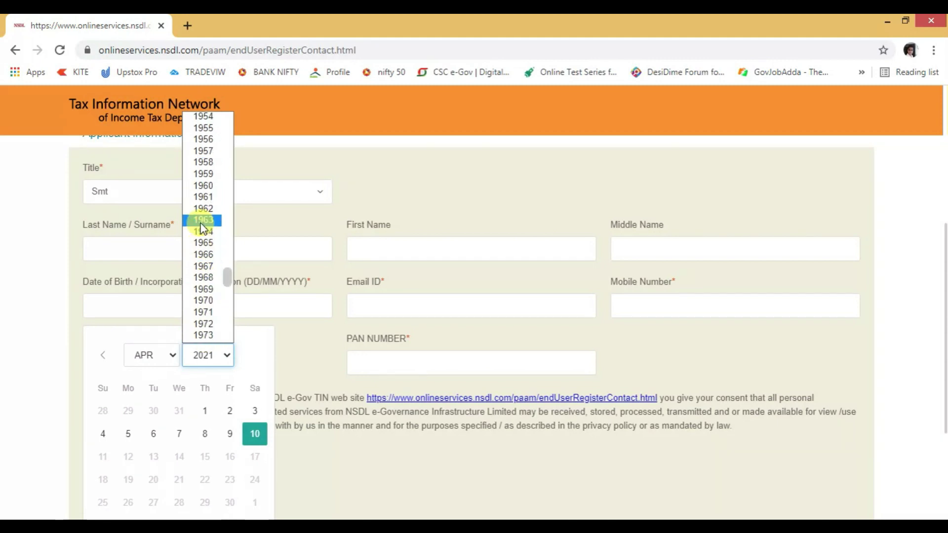
left_click(201, 222)
left_click(164, 363)
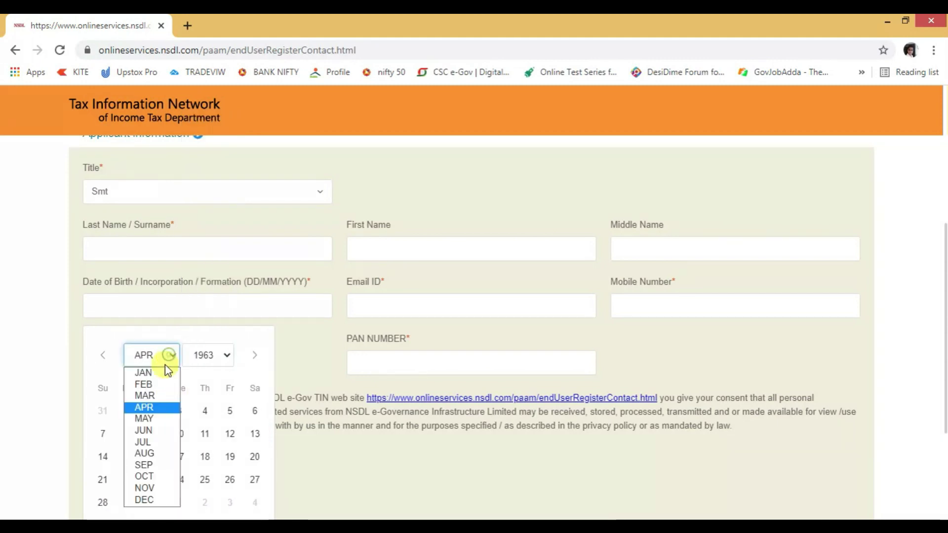
left_click(143, 442)
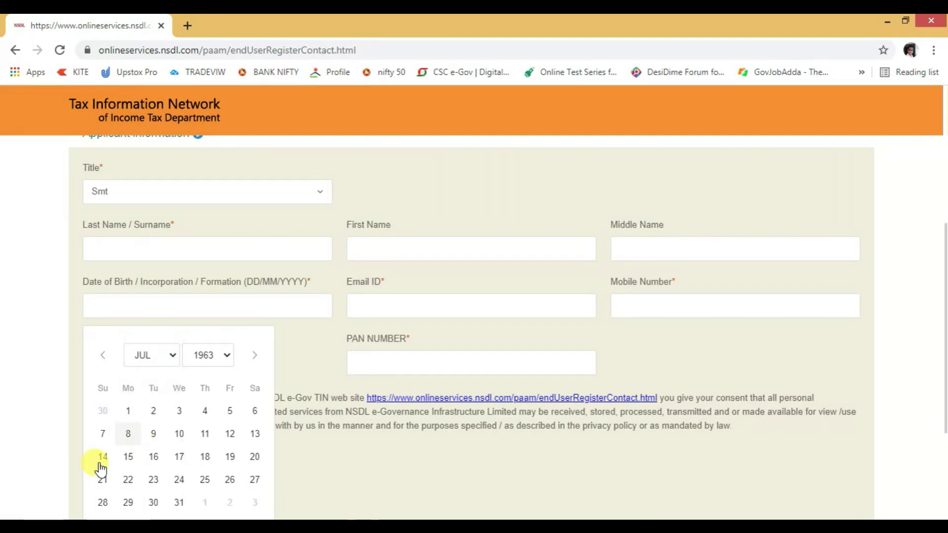
left_click(228, 458)
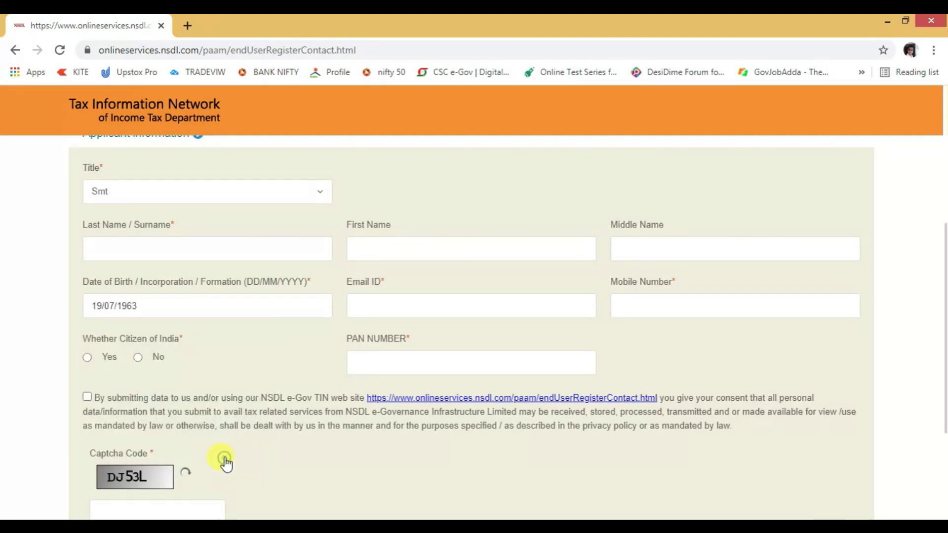
Confirm Indian citizenship, fill the PAN number, give consent and submit the registration
left_click(87, 358)
left_click(365, 352)
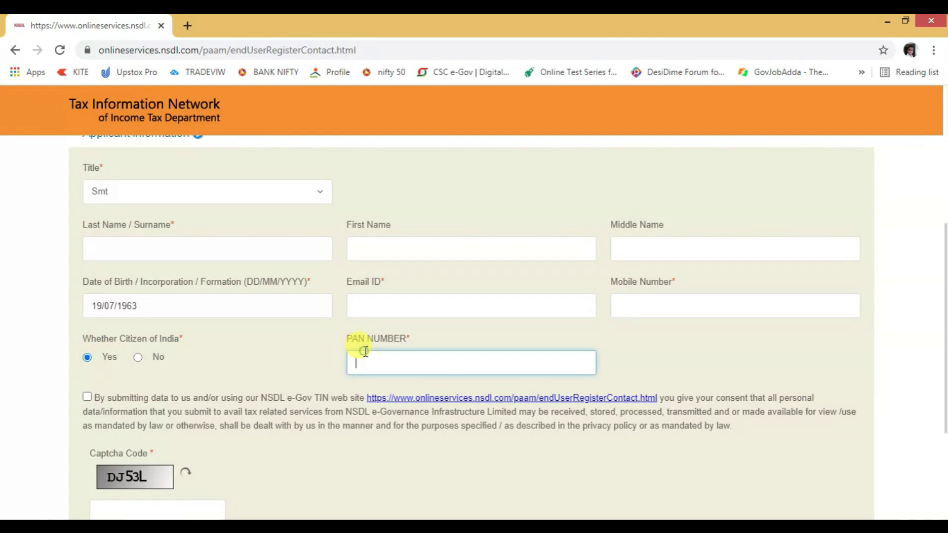
left_click(87, 397)
scroll(148, 402, "down", 3)
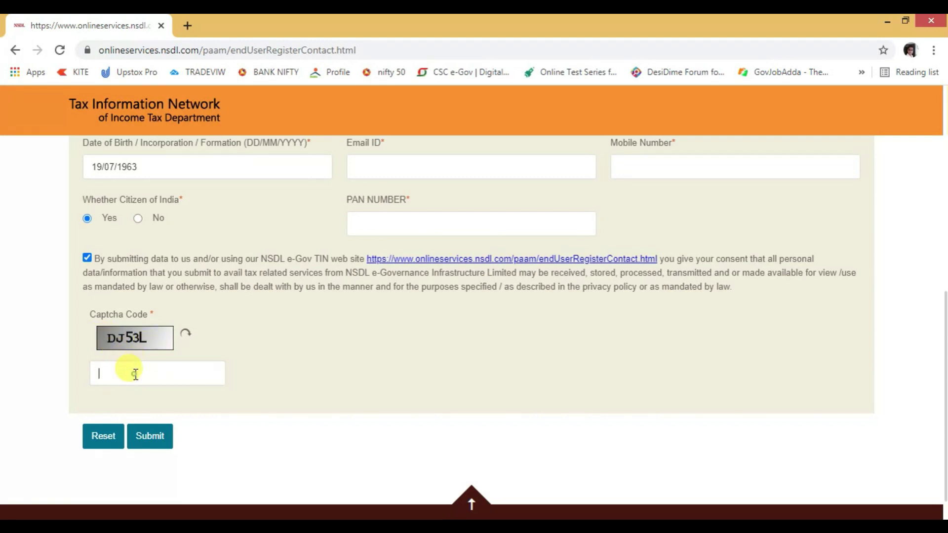
left_click(146, 438)
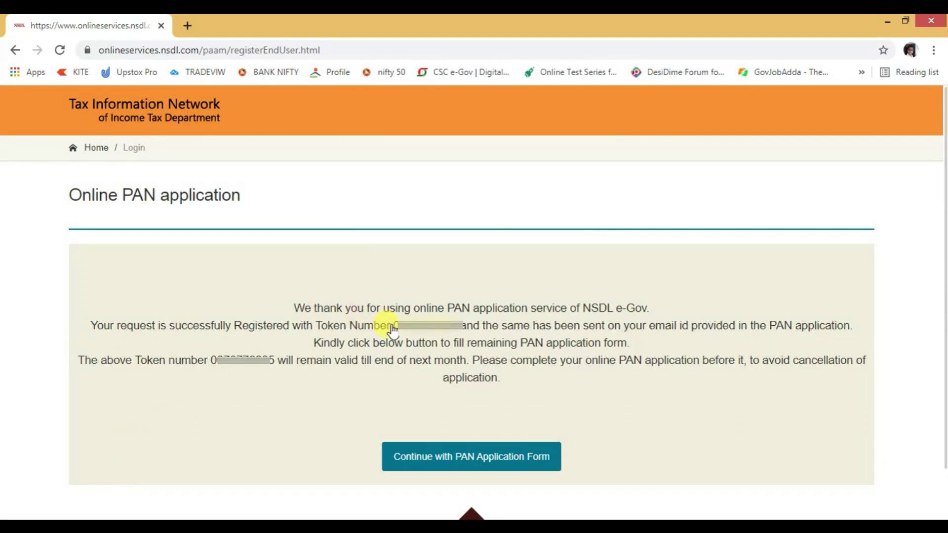
Select the registration token number shown on the confirmation page
left_click_drag(394, 326, 445, 335)
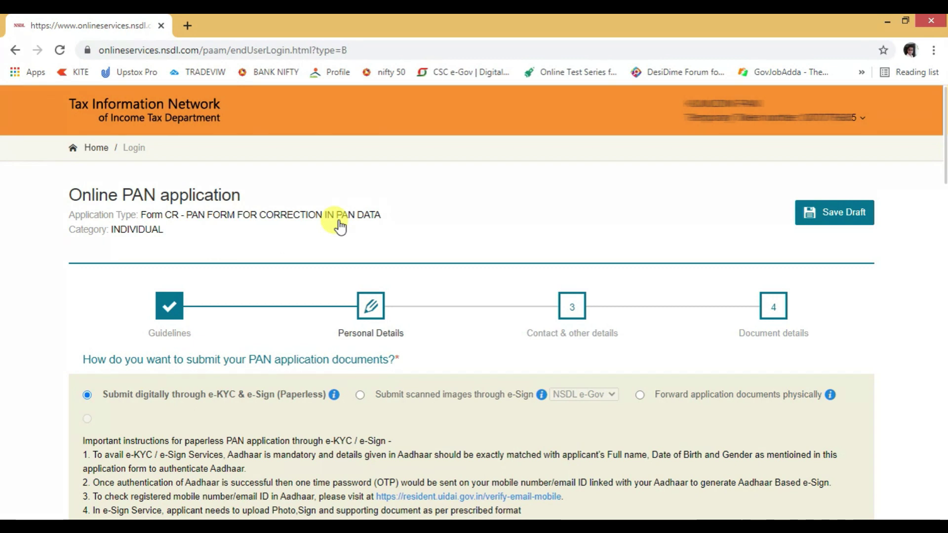
Review the physical PAN card options and fee table, settling on e-PAN only by email
scroll(237, 239, "down", 3)
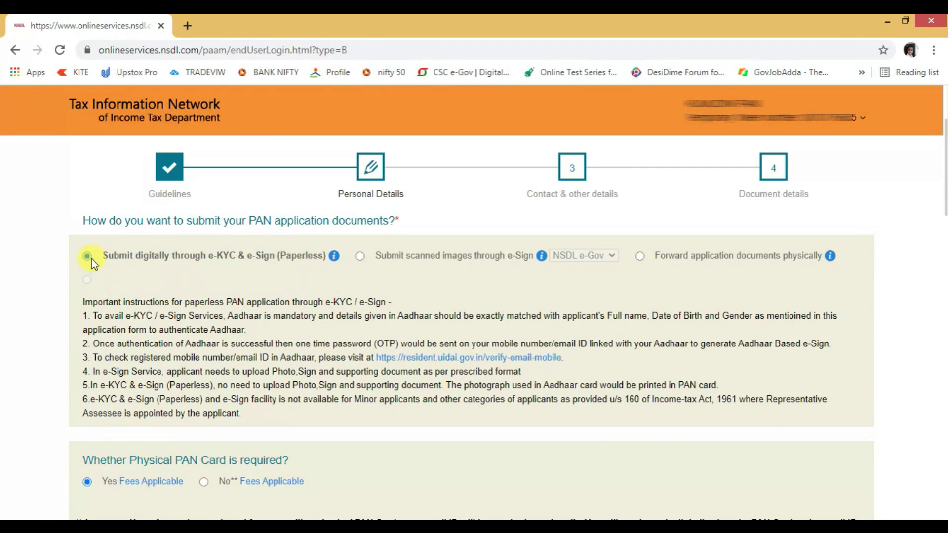
scroll(143, 291, "down", 4)
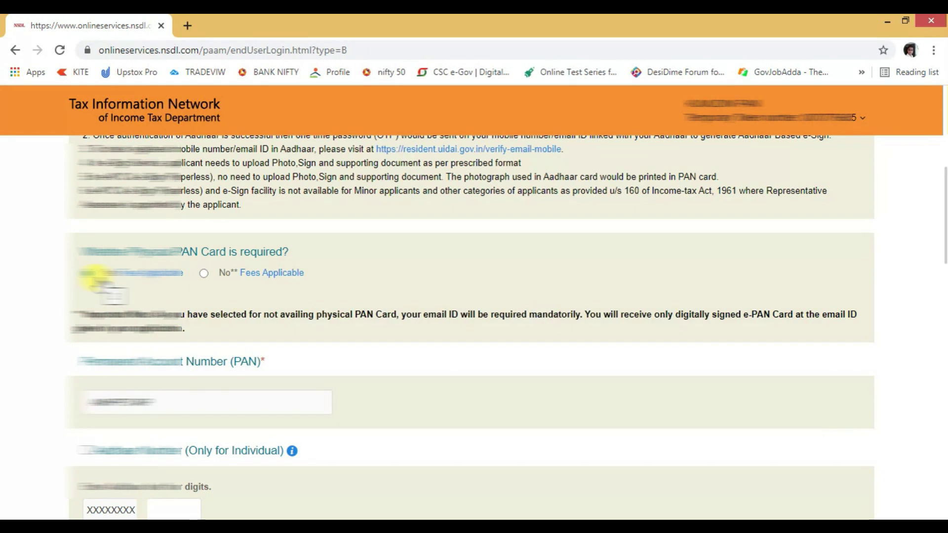
mouse_move(121, 276)
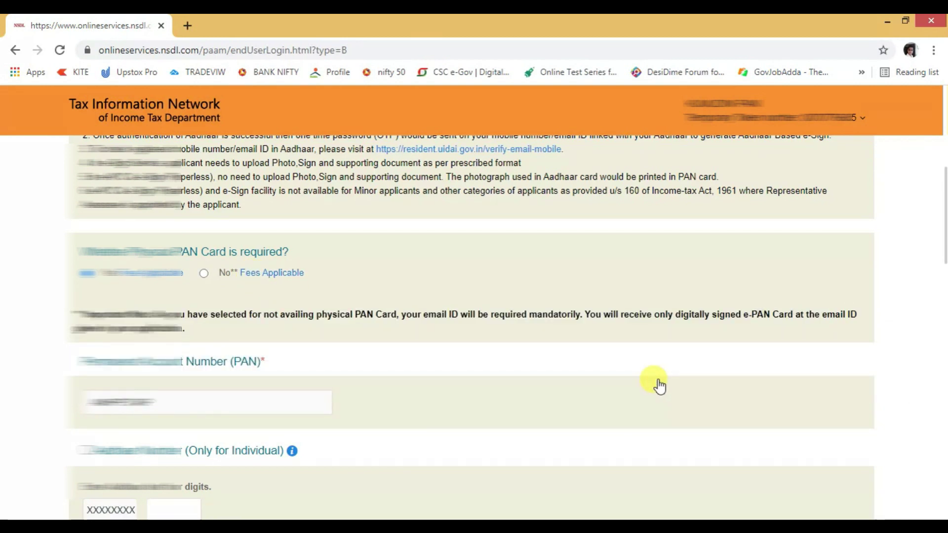
scroll(355, 287, "down", 2)
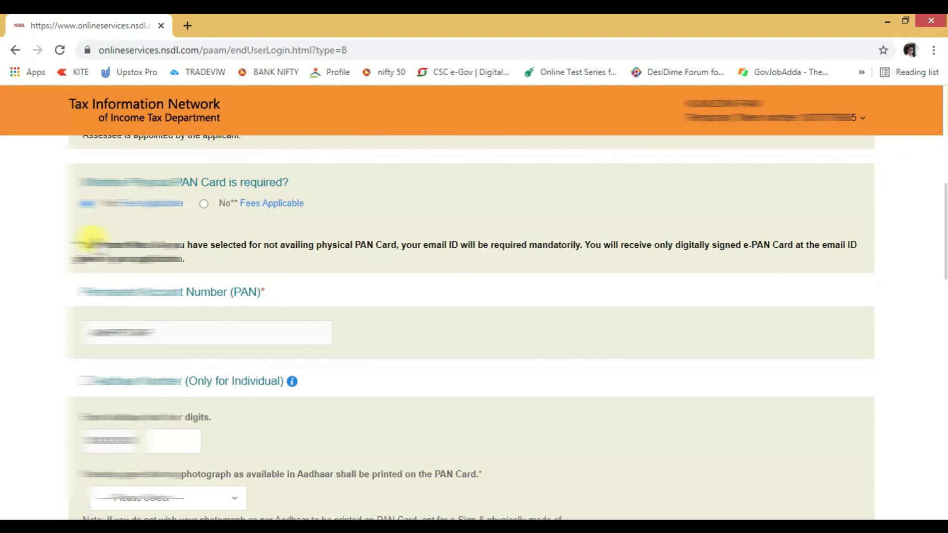
mouse_move(257, 206)
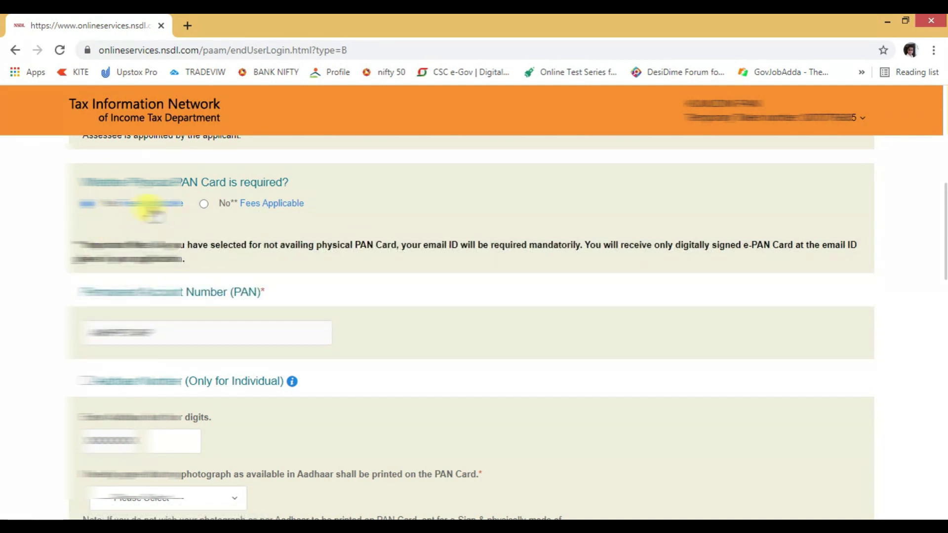
mouse_move(148, 209)
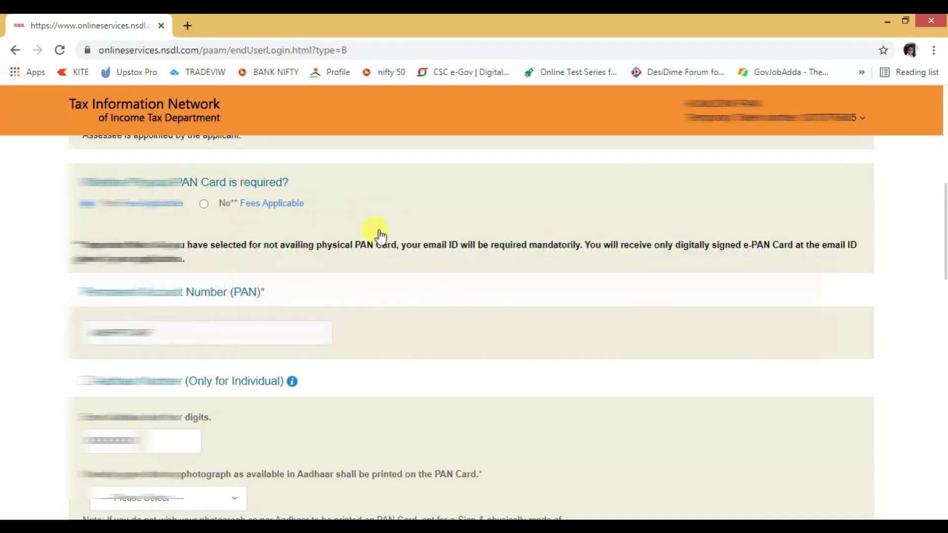
Select the second answer to printing the Aadhaar photograph on the PAN card
scroll(175, 316, "down", 1)
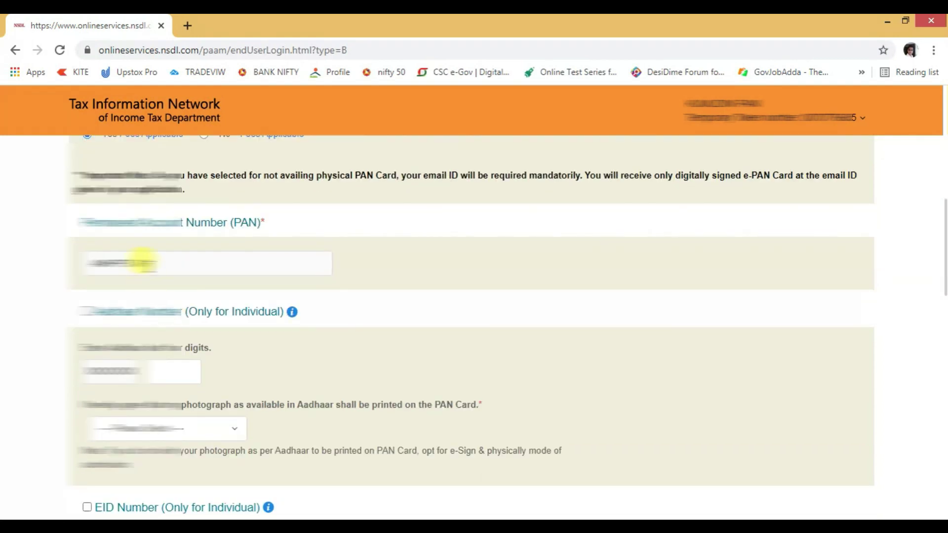
scroll(164, 336, "down", 1)
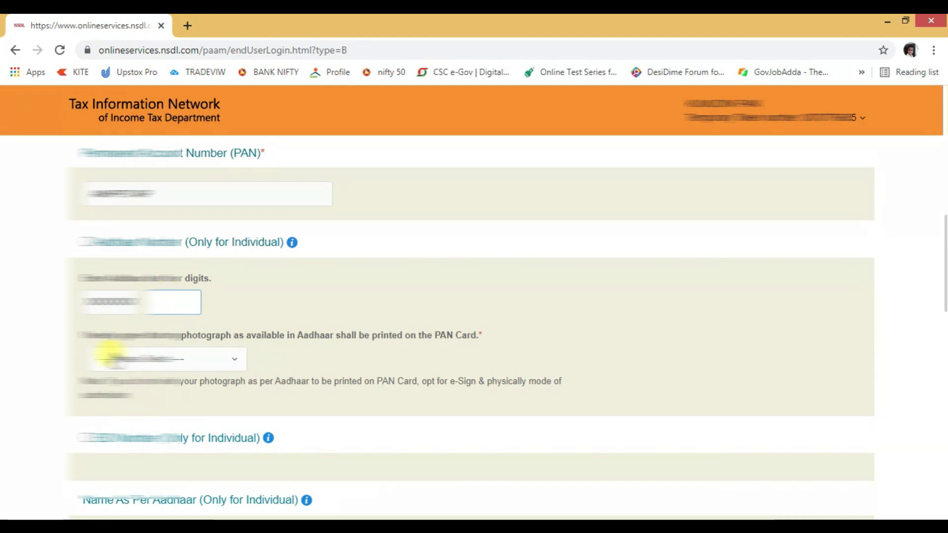
left_click(202, 359)
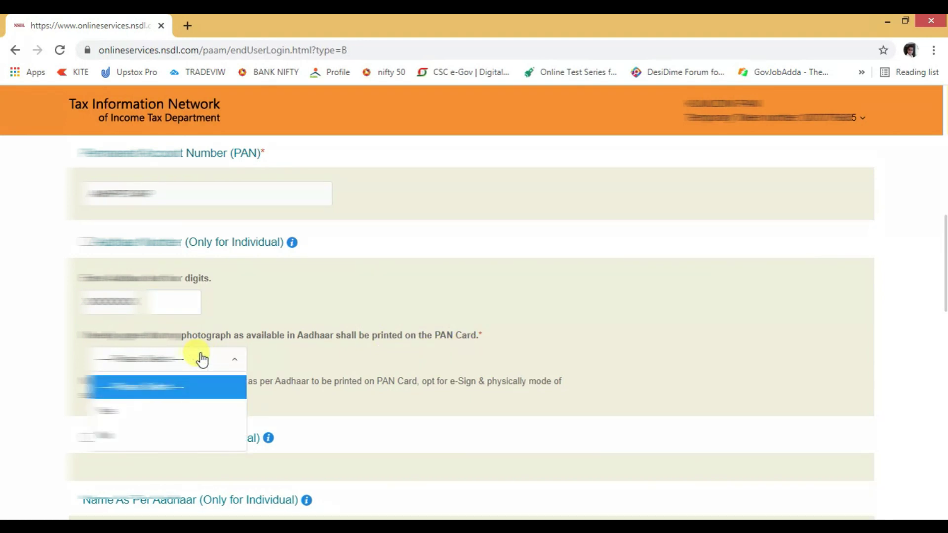
left_click(148, 410)
scroll(296, 341, "down", 3)
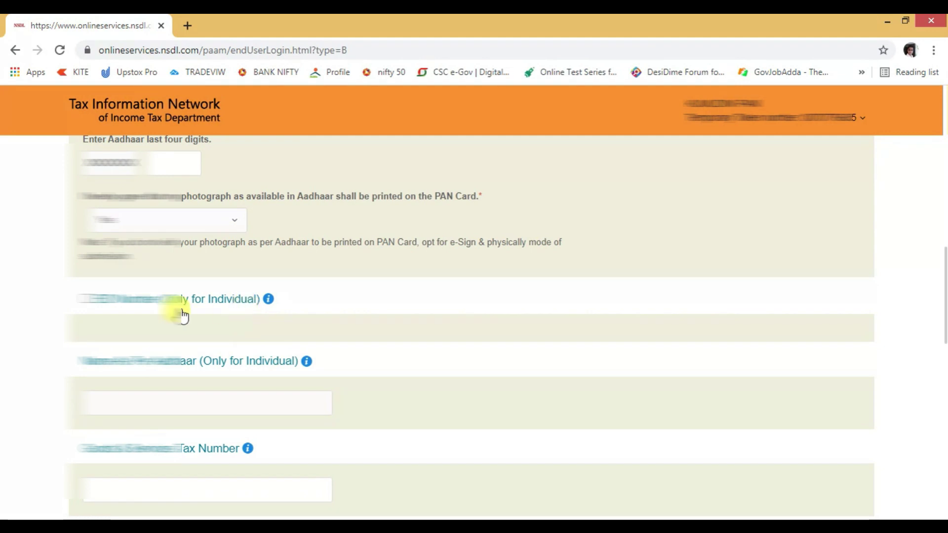
scroll(237, 316, "down", 3)
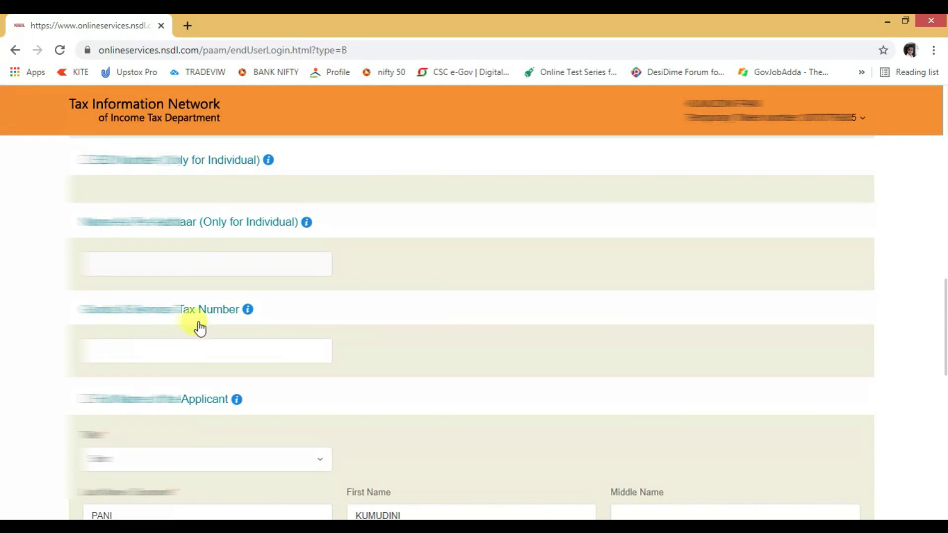
Set the applicant's gender to Female
scroll(228, 321, "down", 3)
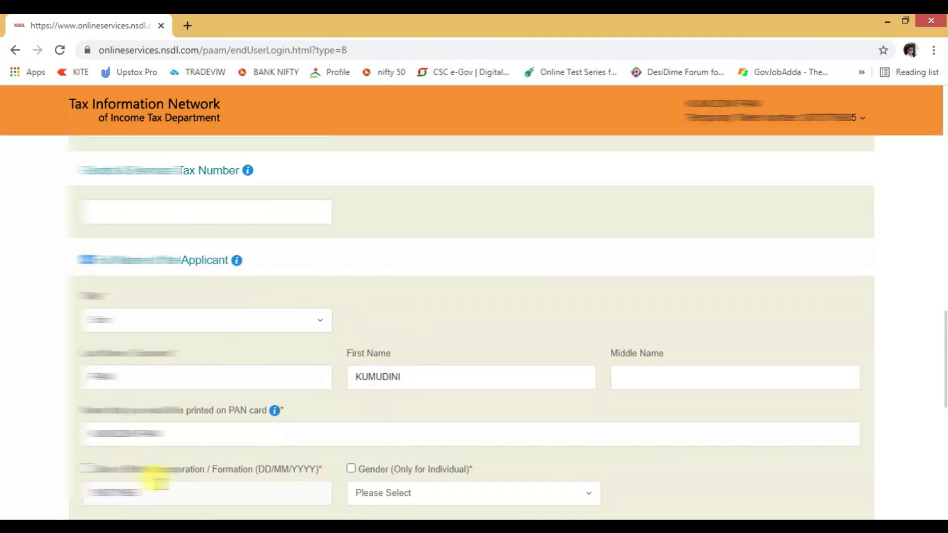
scroll(339, 375, "down", 3)
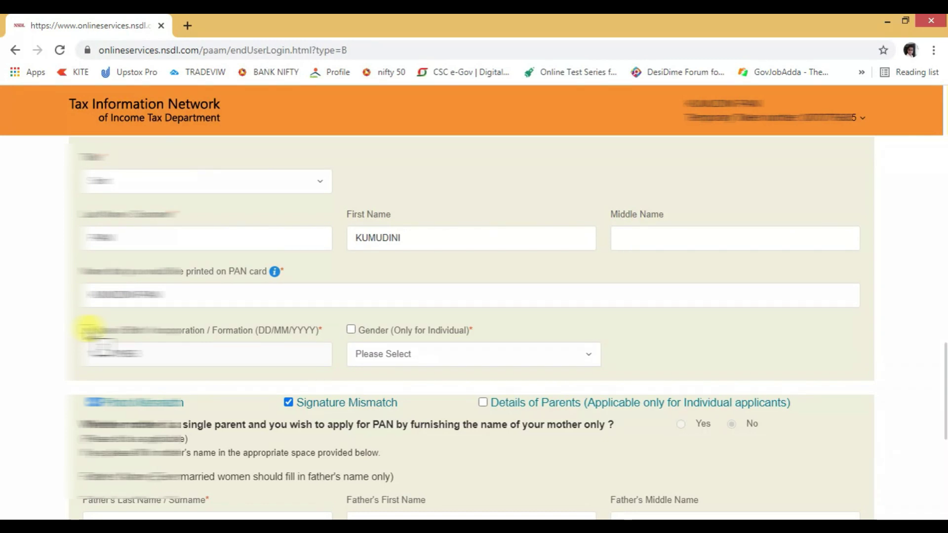
left_click(422, 358)
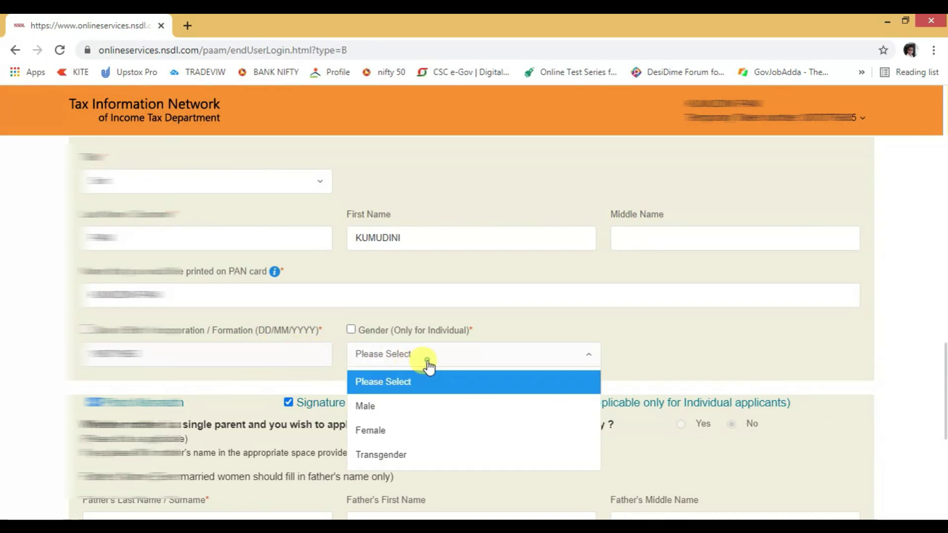
left_click(385, 429)
scroll(220, 338, "down", 4)
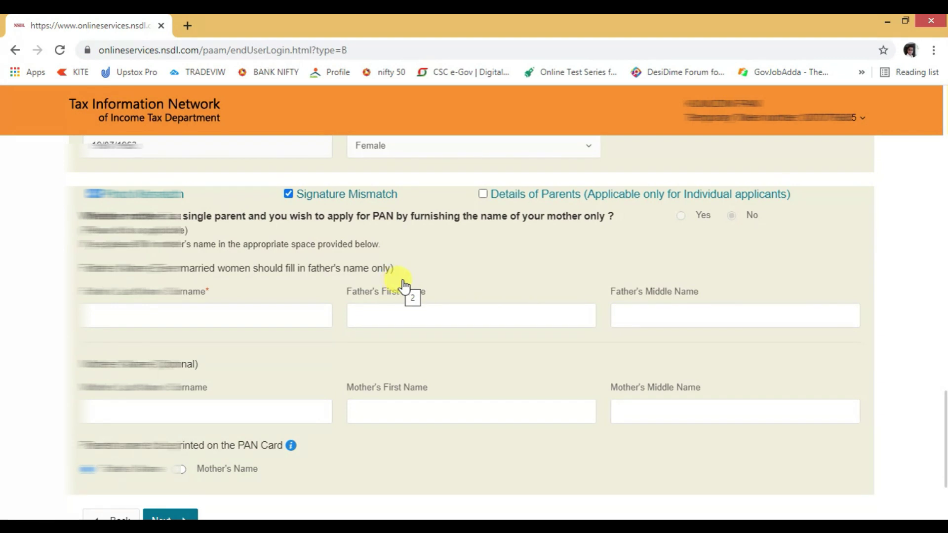
Check the father's and mother's name fields, dismissing the autofill suggestions
left_click(182, 316)
left_click(426, 307)
left_click(405, 328)
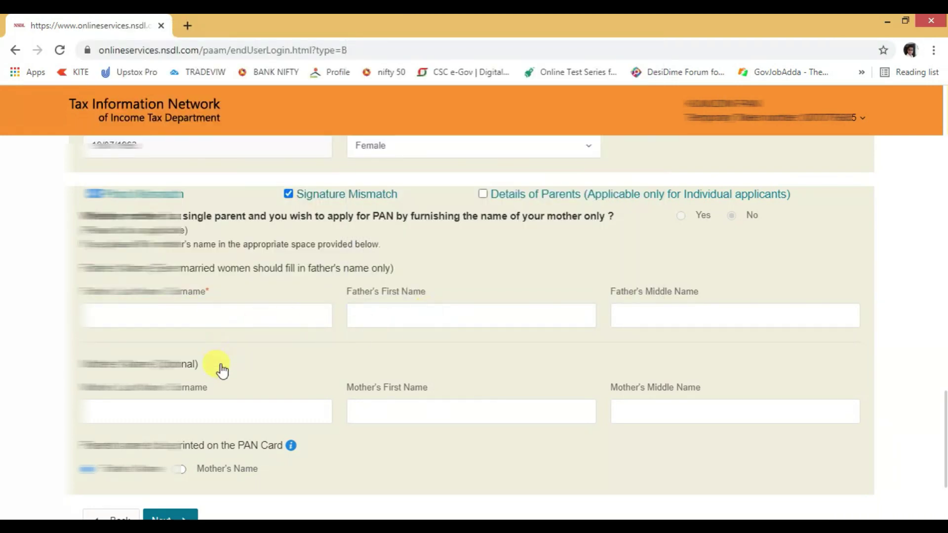
scroll(222, 380, "down", 3)
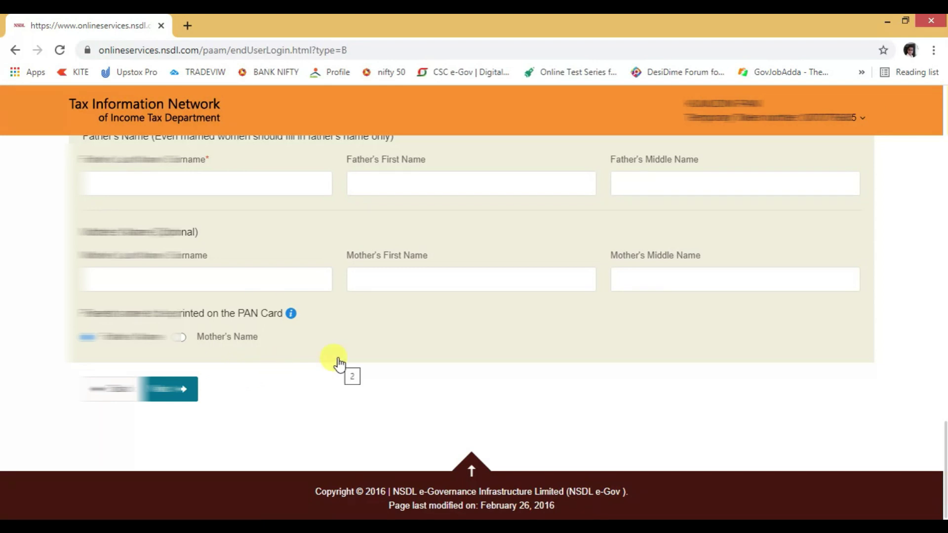
scroll(339, 364, "up", 4)
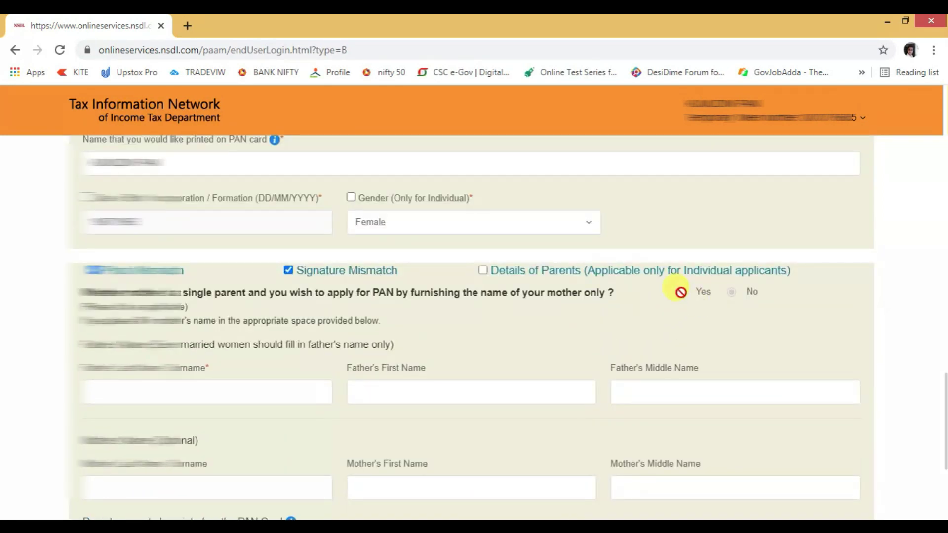
scroll(397, 360, "down", 3)
scroll(408, 349, "up", 3)
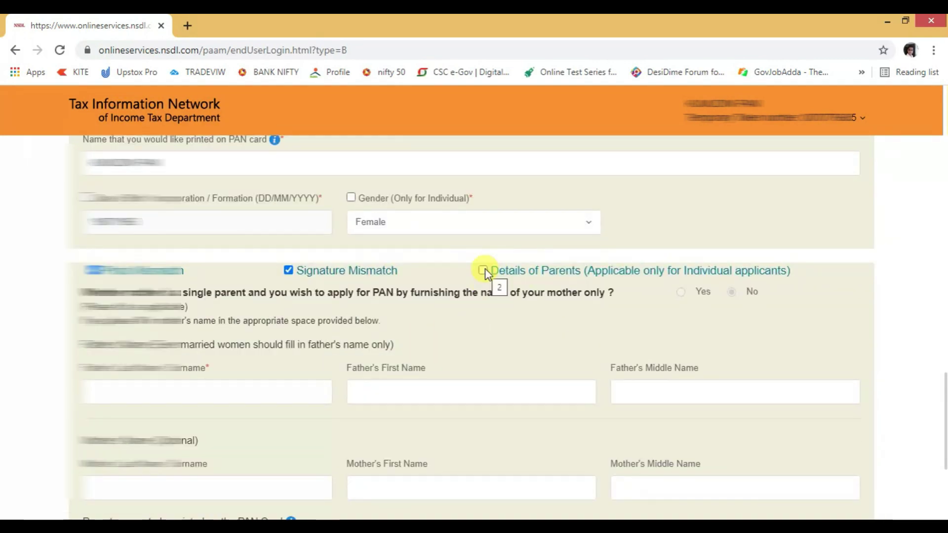
scroll(423, 366, "down", 4)
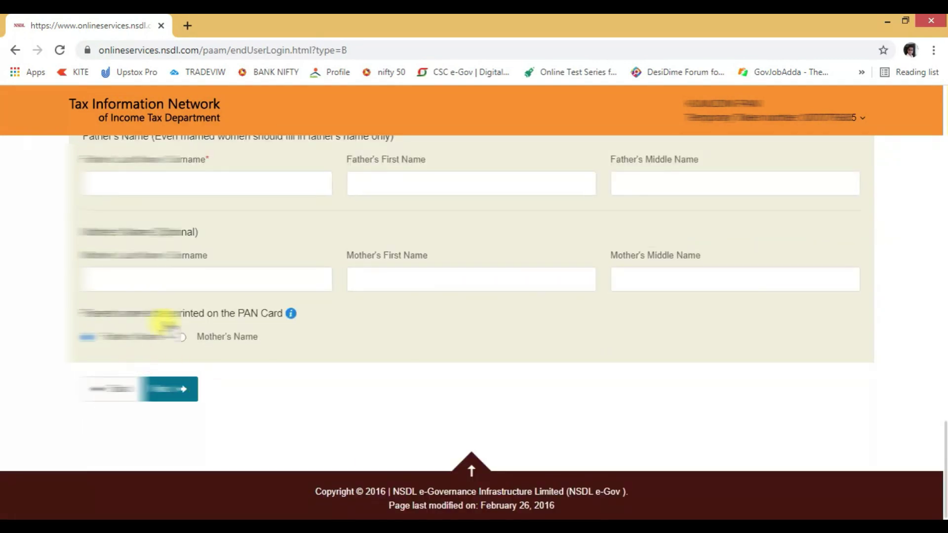
scroll(566, 264, "up", 3)
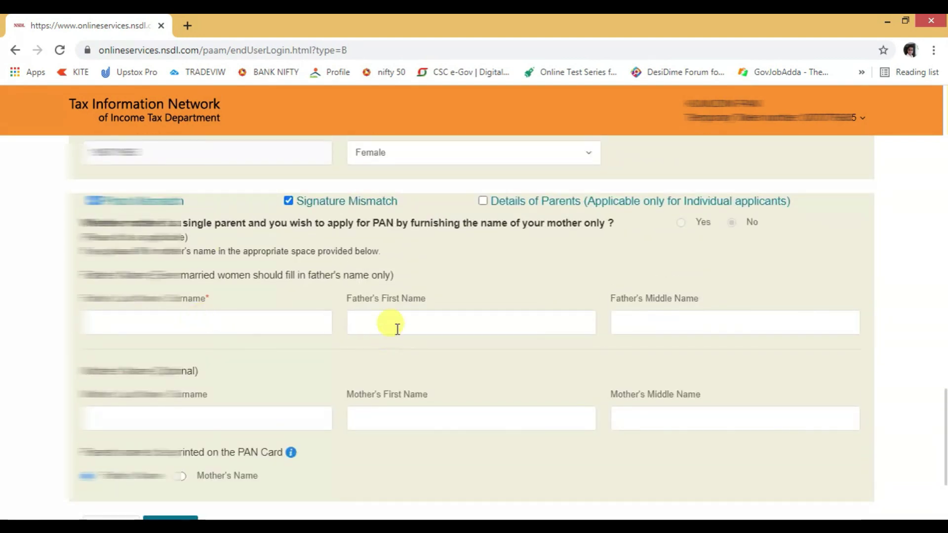
scroll(390, 306, "up", 7)
scroll(378, 299, "up", 2)
scroll(364, 343, "down", 10)
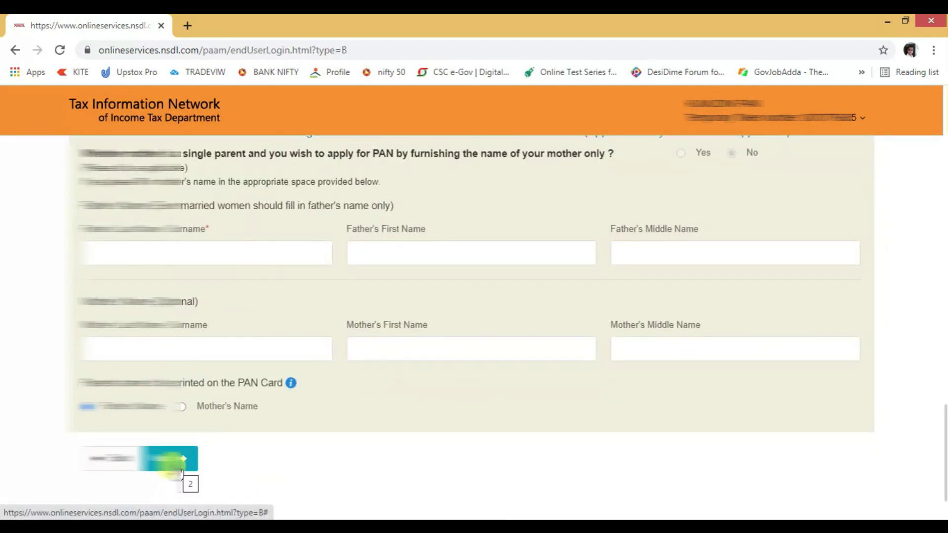
Move to the contact and other details step and save the application as a draft
left_click(168, 459)
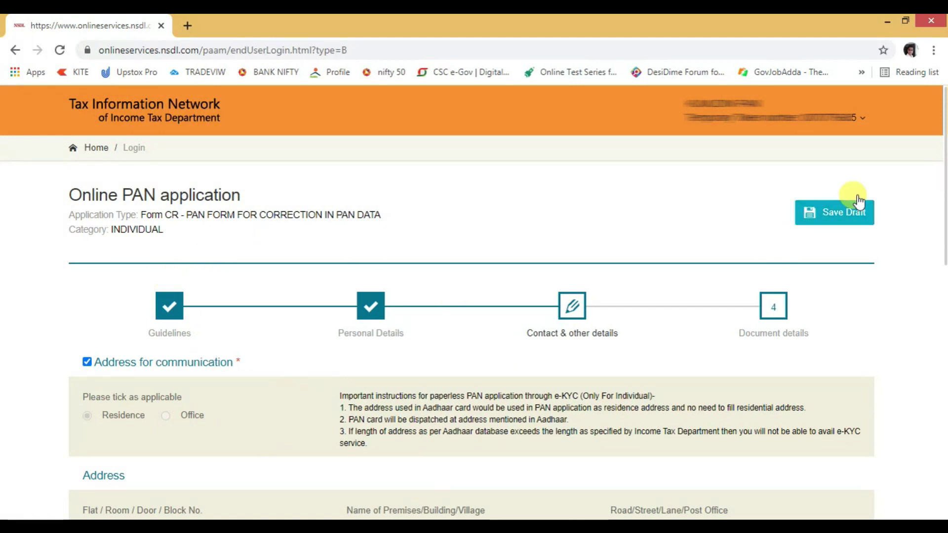
left_click(837, 213)
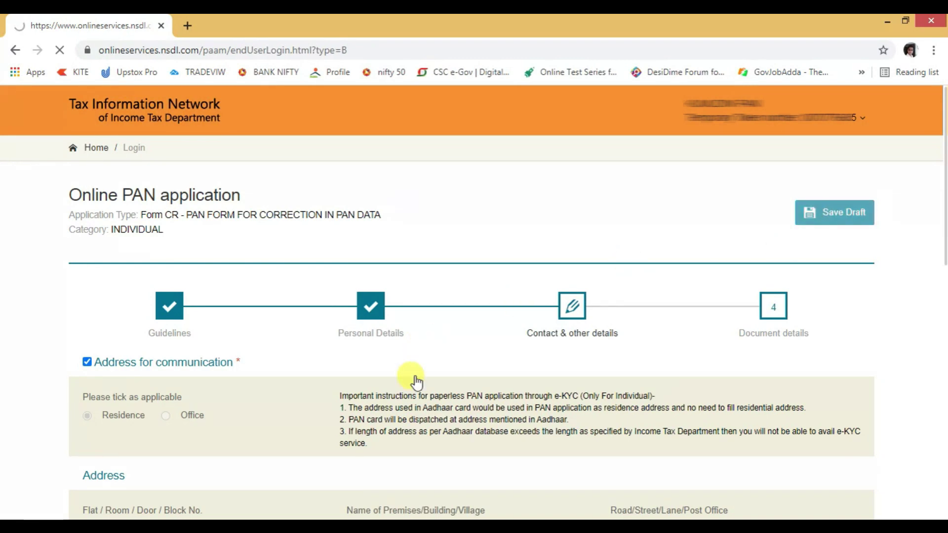
left_click(834, 211)
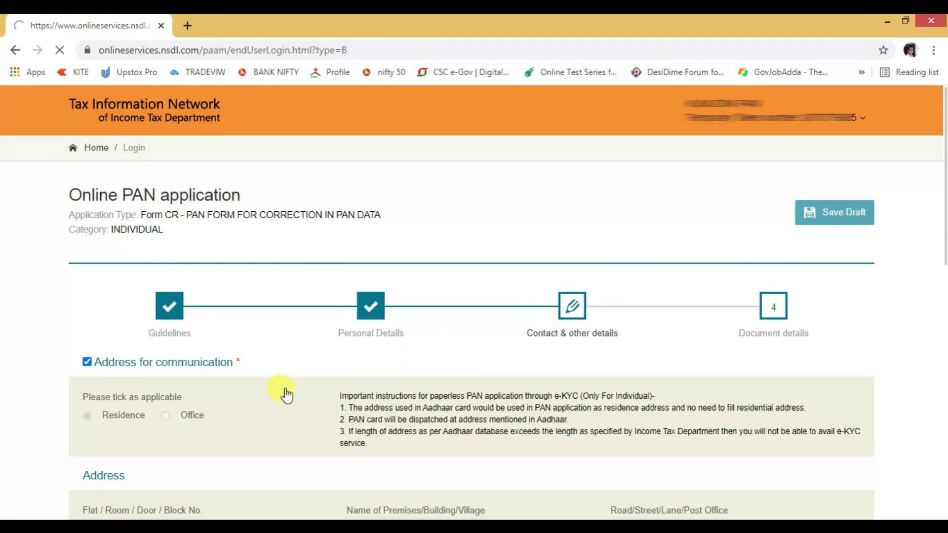
scroll(368, 393, "down", 1)
left_click(378, 269)
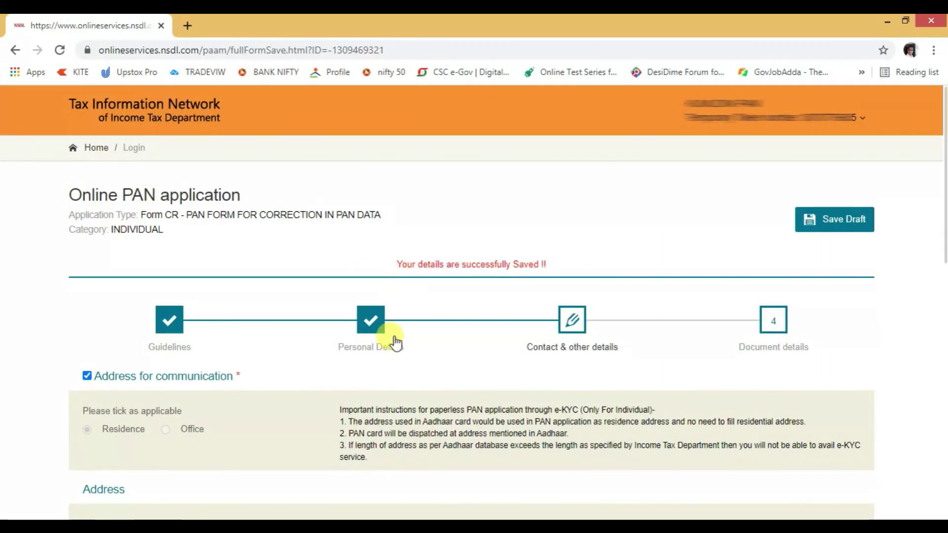
Review the address section, expanding and then collapsing the other-address form
scroll(514, 340, "down", 1)
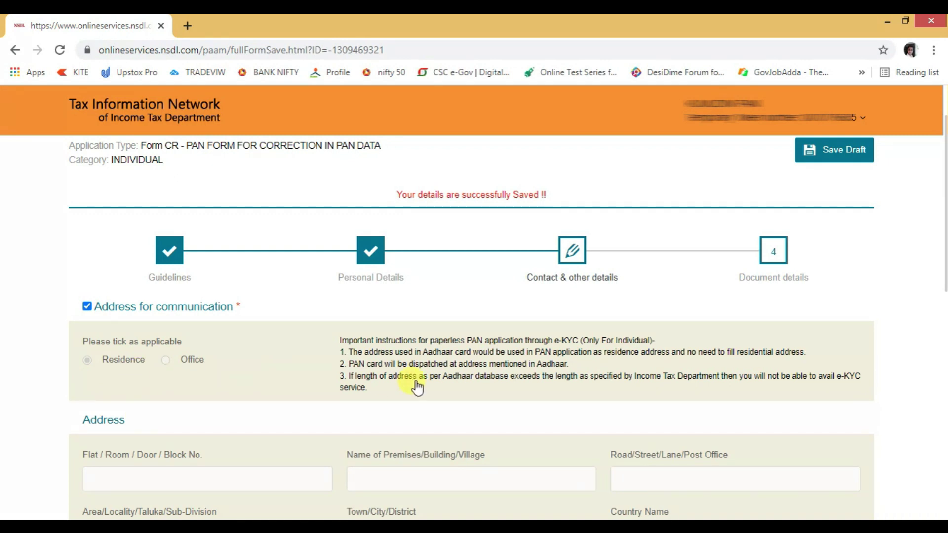
scroll(417, 388, "down", 1)
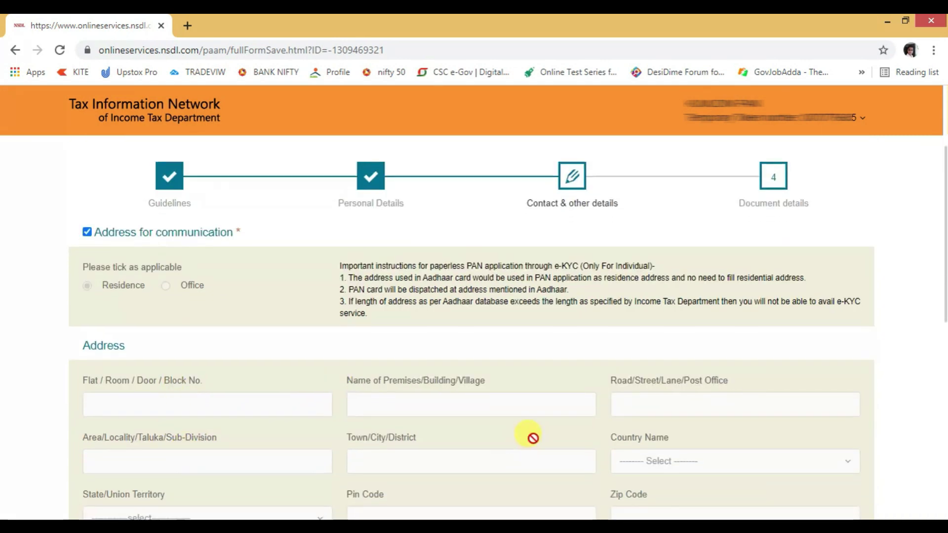
scroll(532, 437, "down", 2)
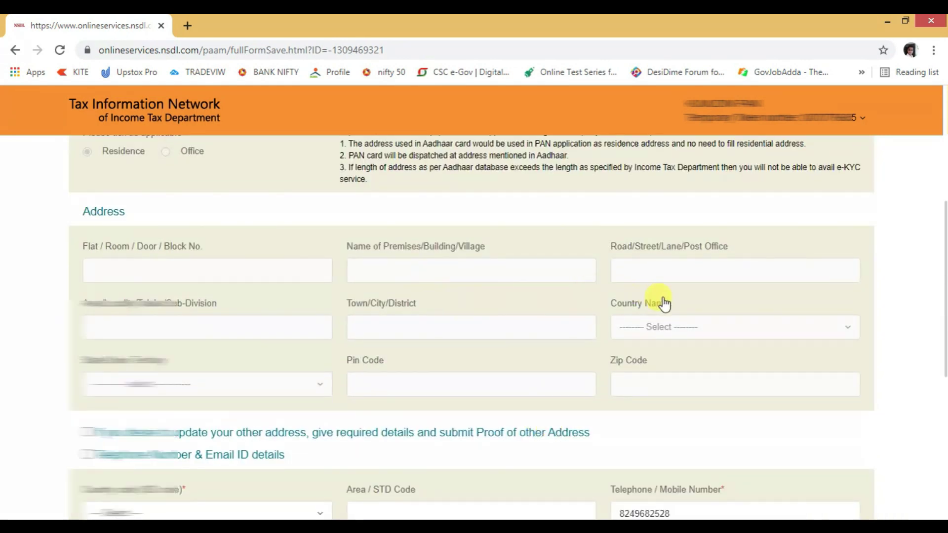
scroll(423, 269, "down", 1)
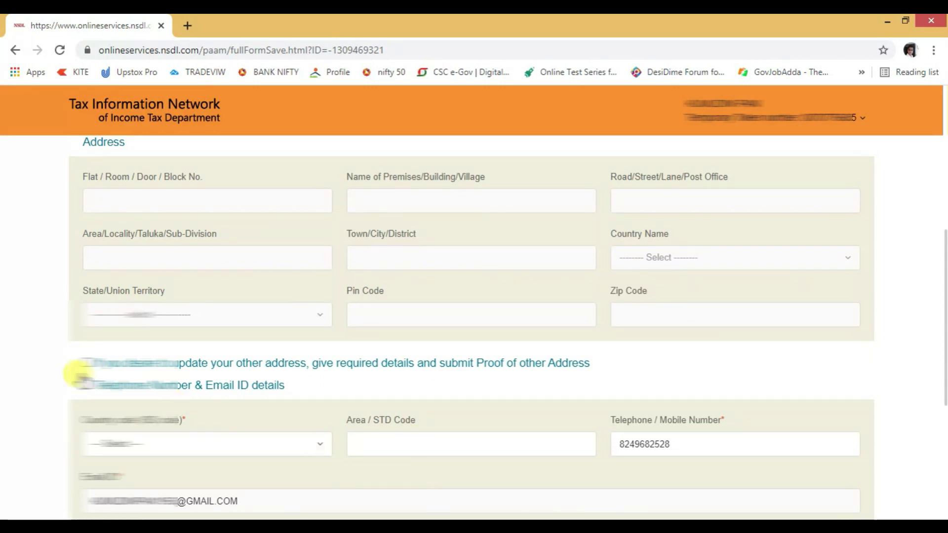
left_click(82, 364)
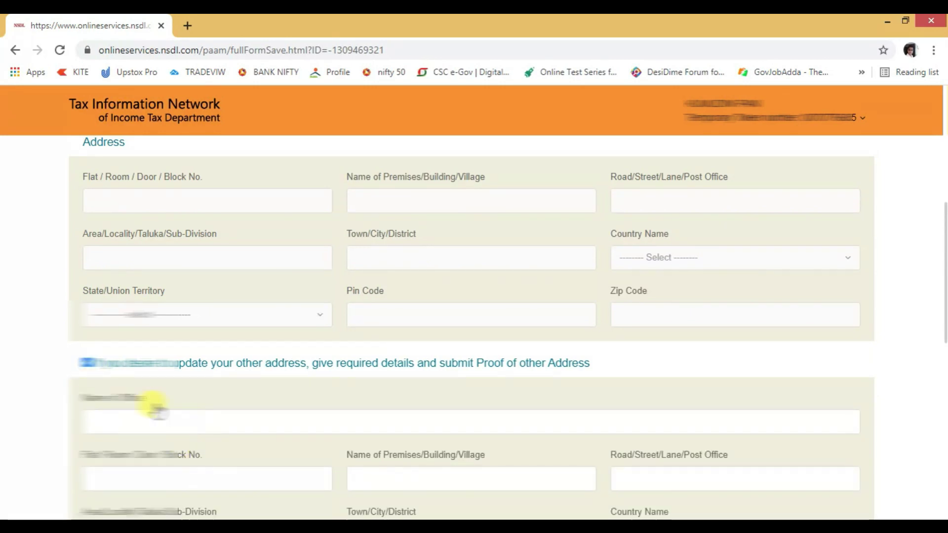
left_click(83, 364)
scroll(391, 434, "down", 1)
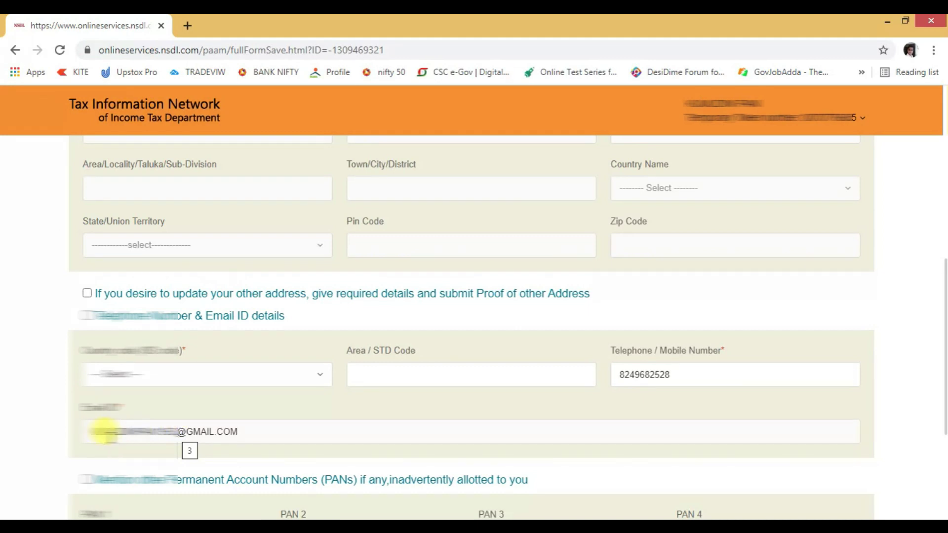
Check the mobile number and country code, tick the other-PANs option, and save contact details
left_click(645, 375)
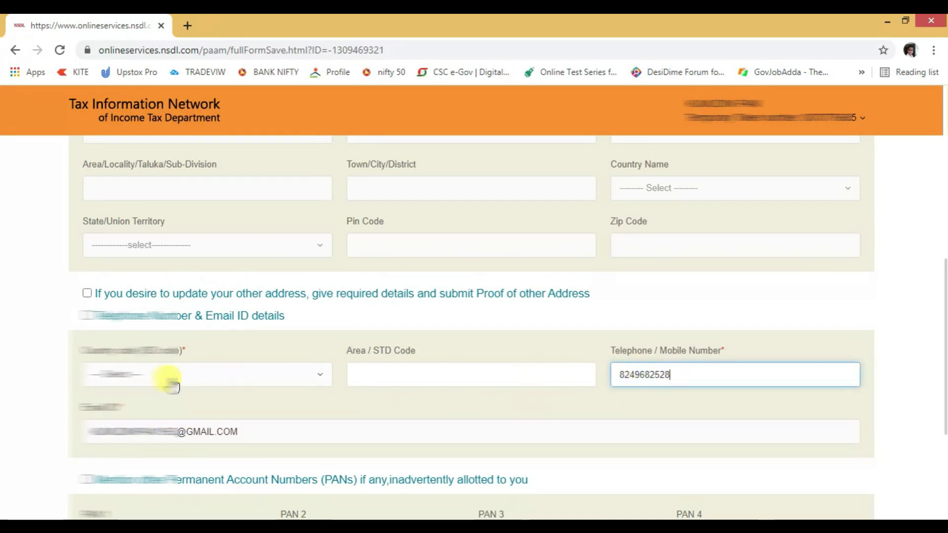
left_click(195, 375)
scroll(254, 275, "down", 15)
scroll(92, 340, "down", 3)
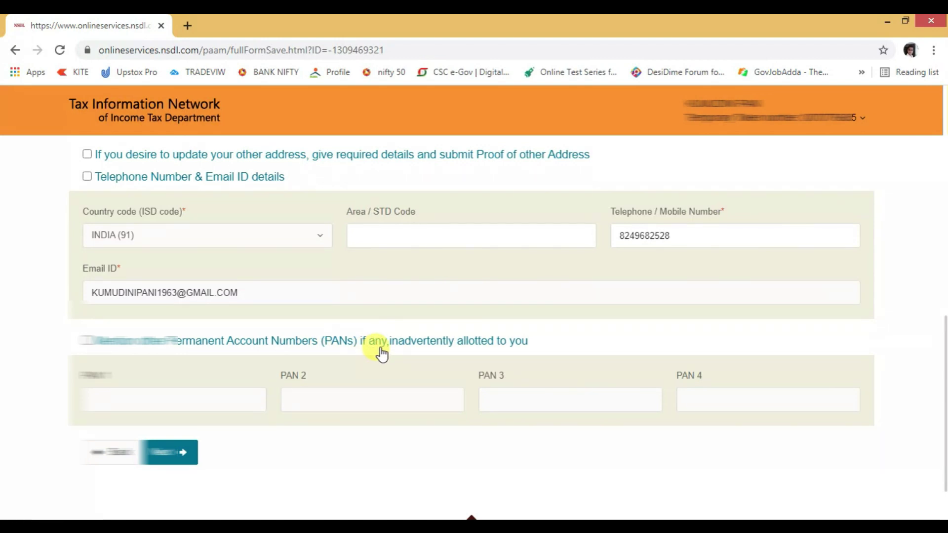
left_click(89, 340)
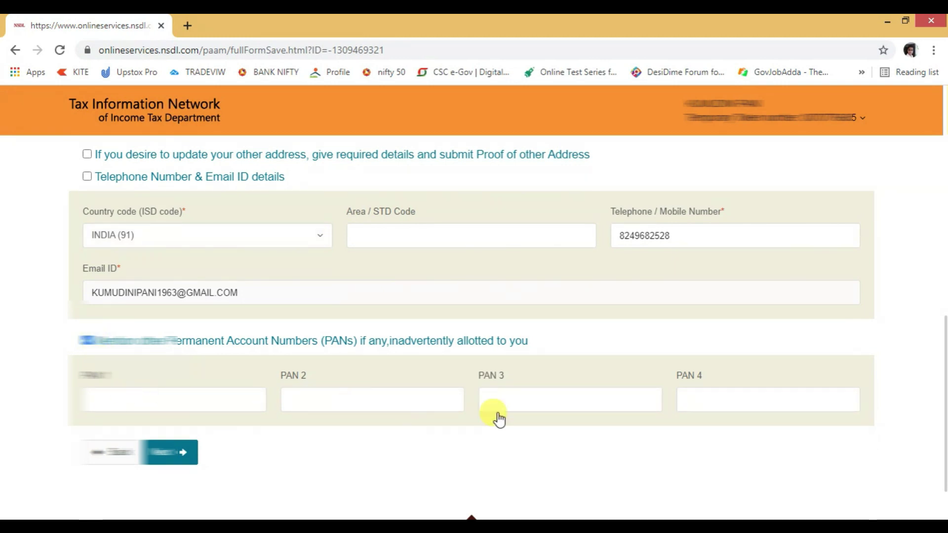
scroll(330, 318, "up", 7)
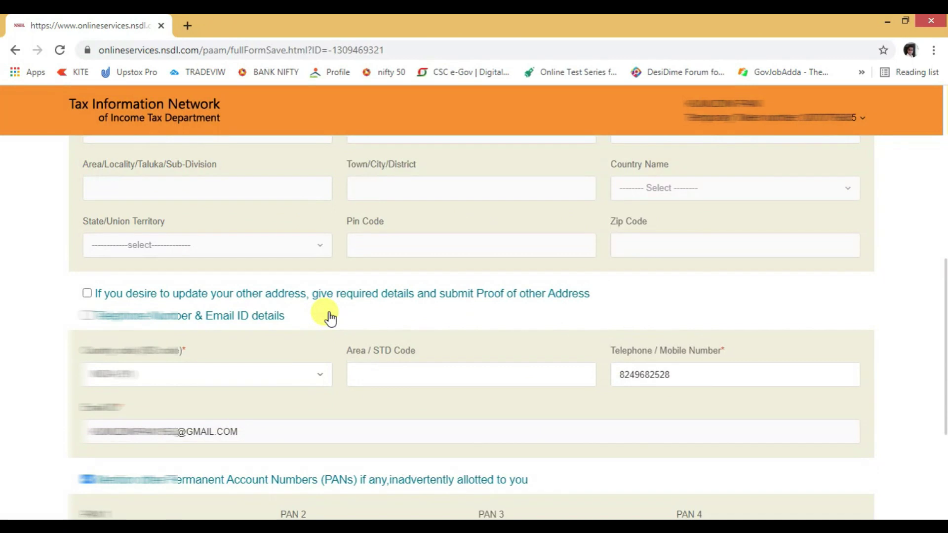
scroll(329, 319, "down", 11)
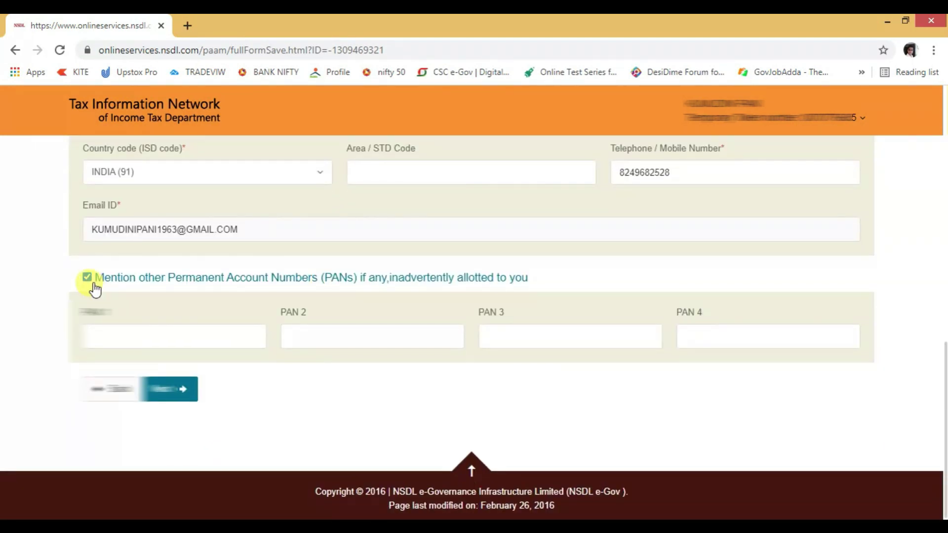
left_click(181, 394)
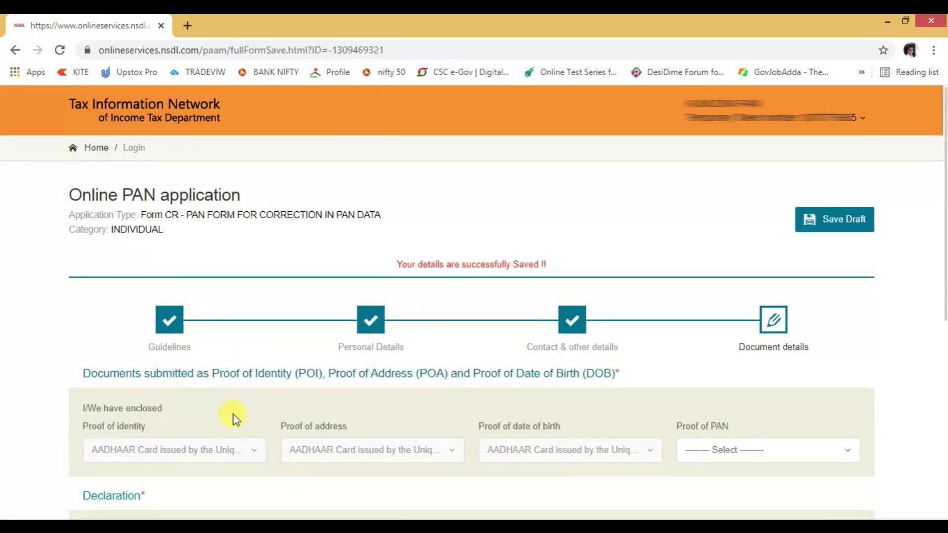
Save the draft and set Proof of PAN to Copy of Pan Card
left_click(839, 223)
scroll(304, 416, "down", 2)
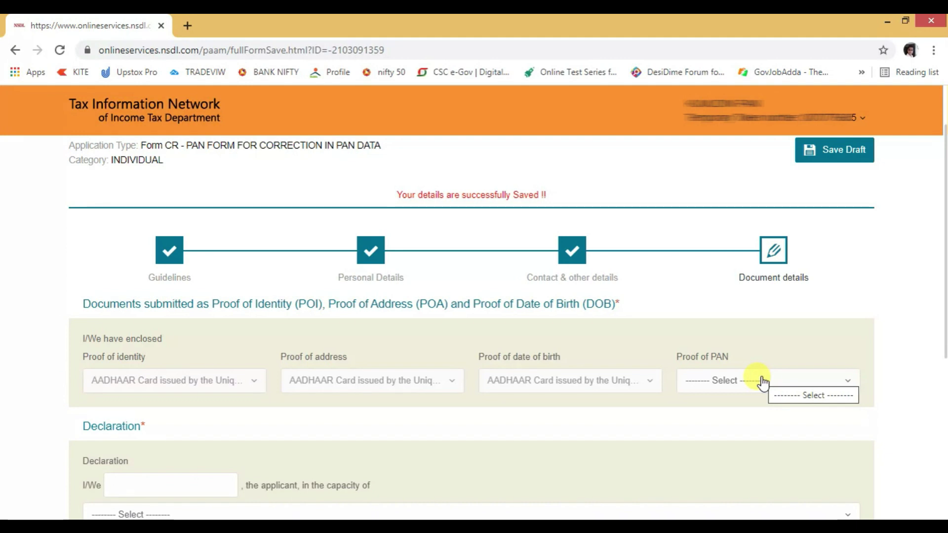
left_click(762, 382)
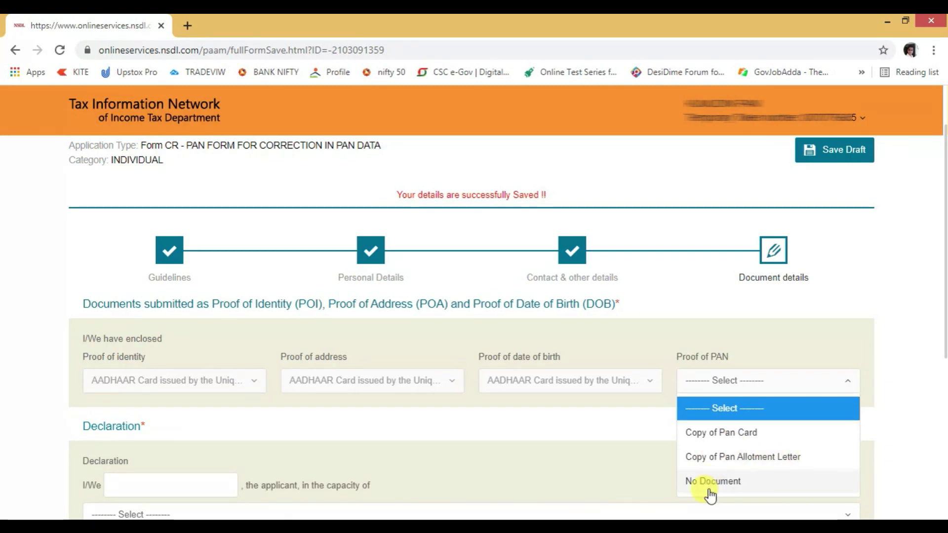
left_click(742, 434)
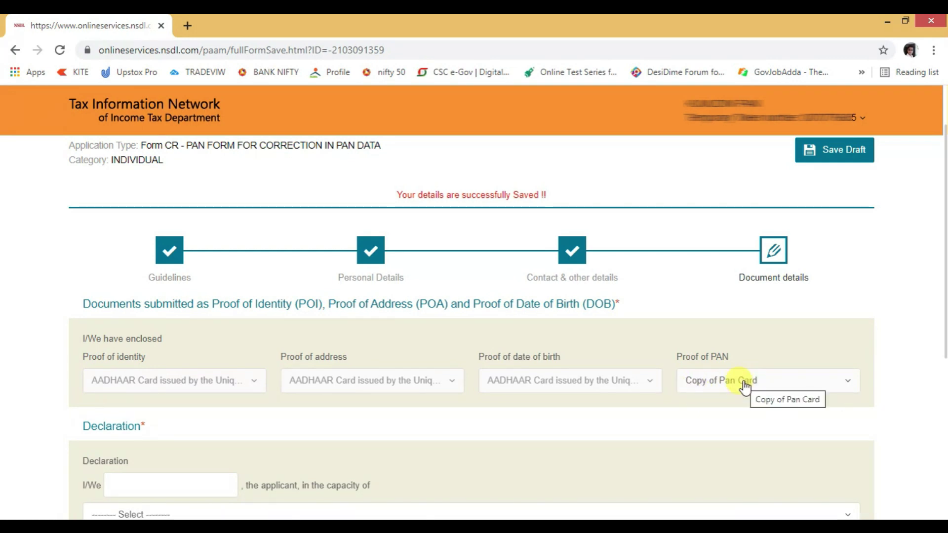
Declare in the capacity of Himself/Herself, fill the enclosed-documents field, and submit the form
scroll(726, 394, "down", 1)
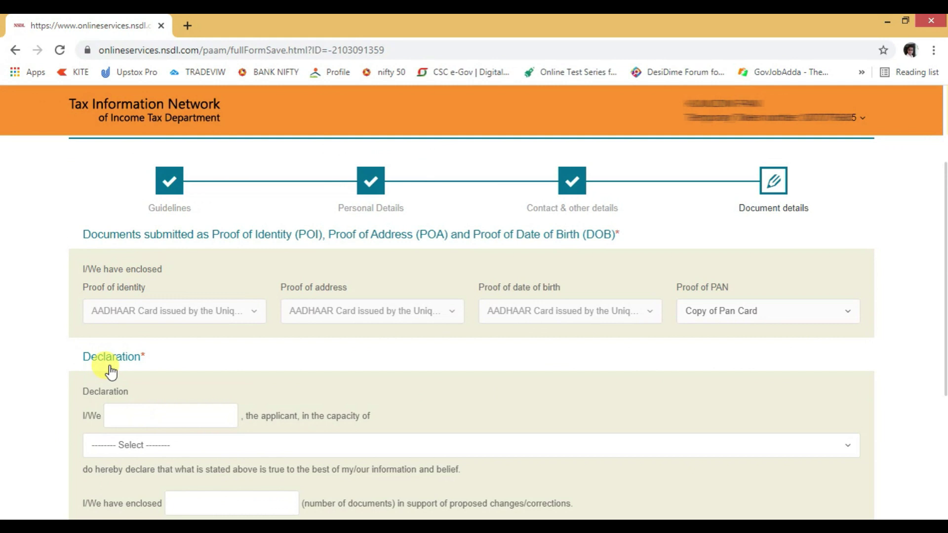
left_click(130, 420)
scroll(522, 397, "down", 2)
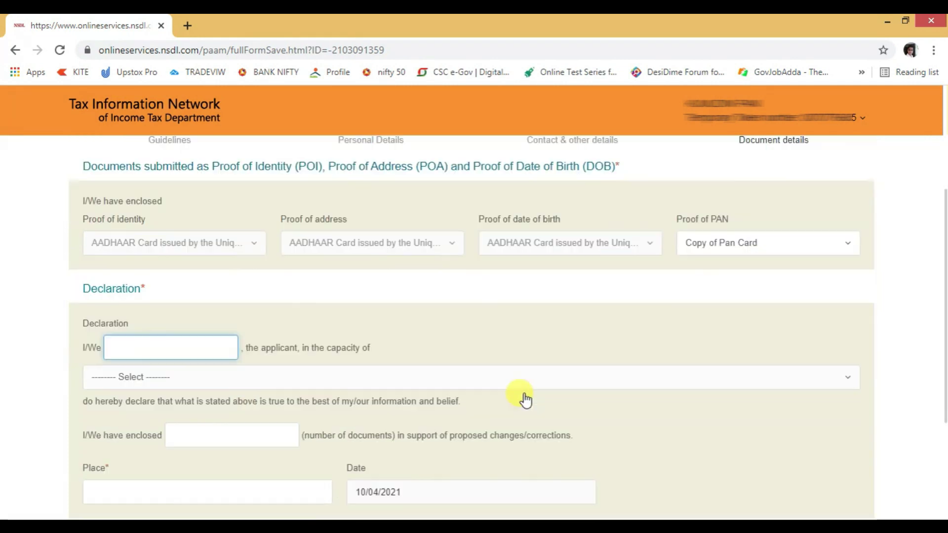
left_click(176, 308)
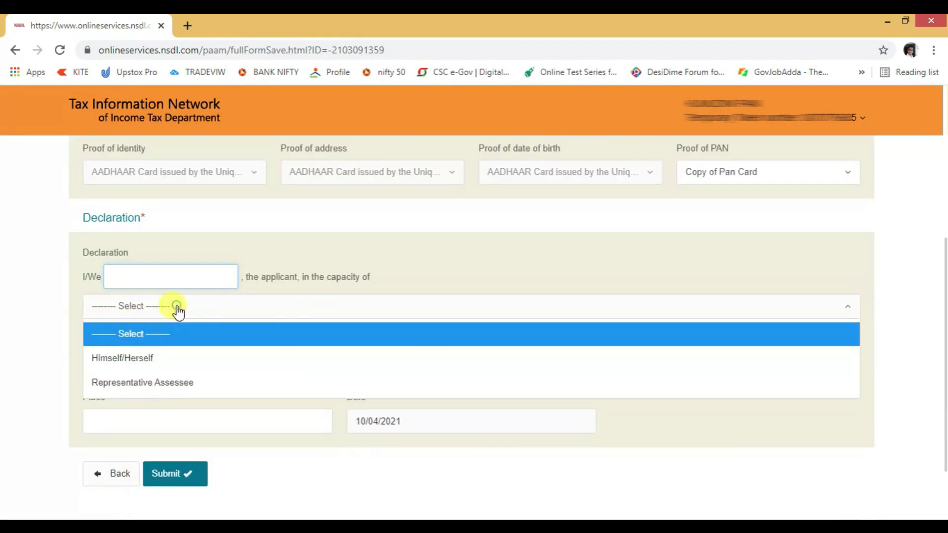
left_click(140, 362)
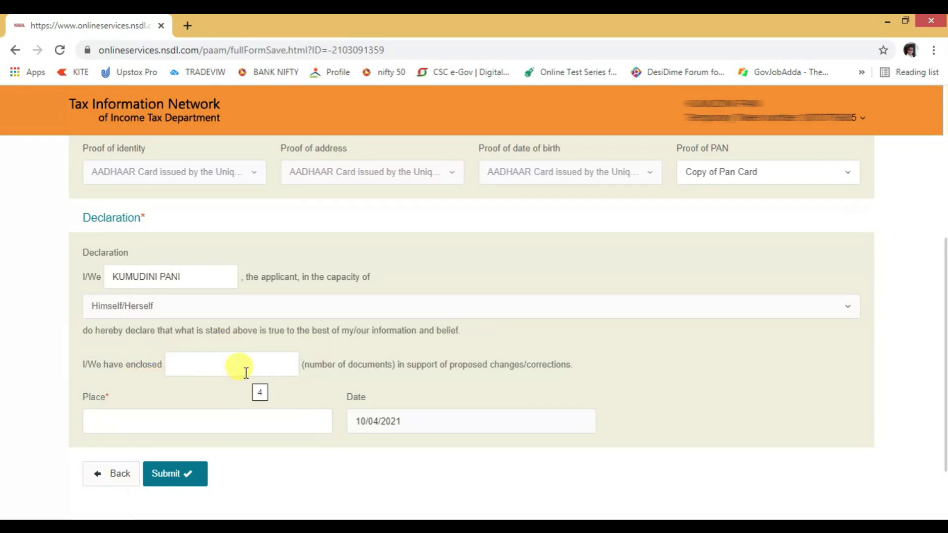
left_click(217, 362)
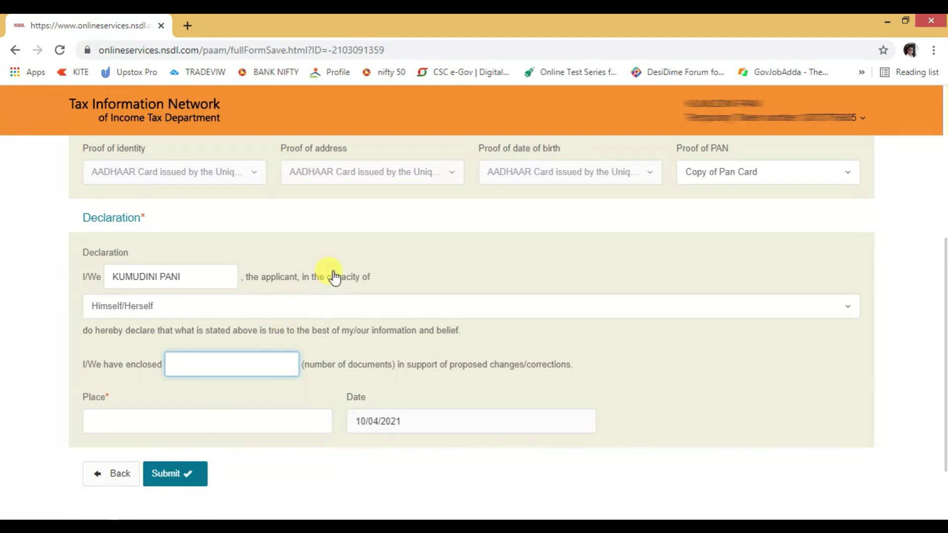
left_click(206, 475)
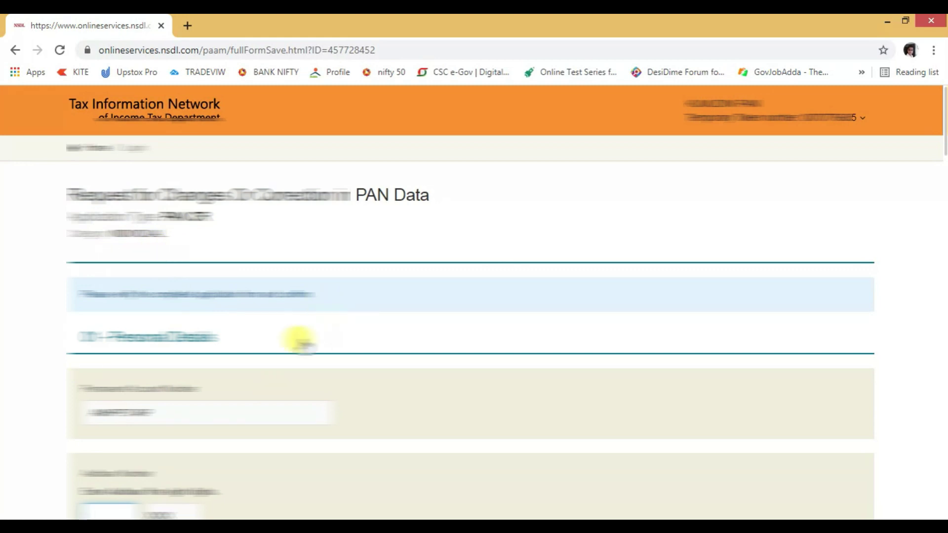
Review the correction summary (Copy of Pan Card proof, 10/04/2021 declaration) and submit it
scroll(381, 360, "down", 3)
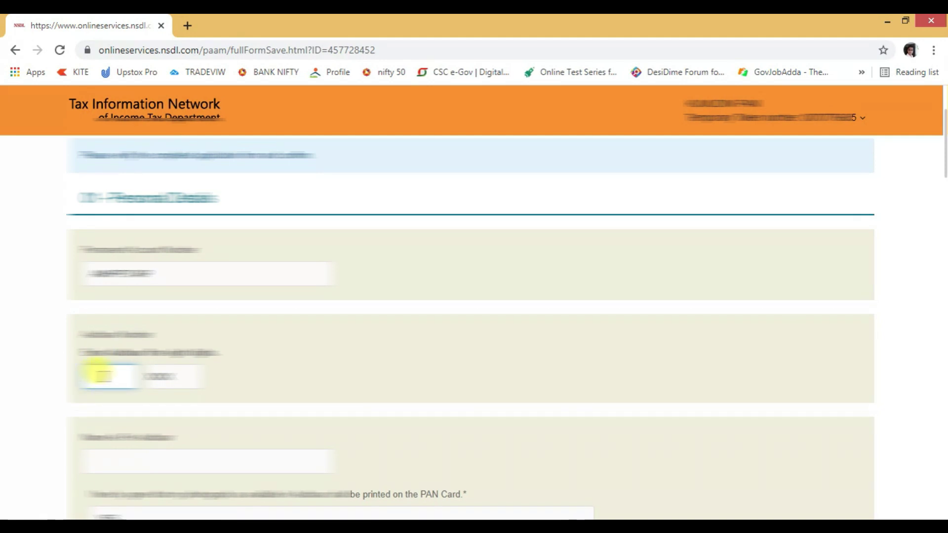
scroll(101, 373, "down", 2)
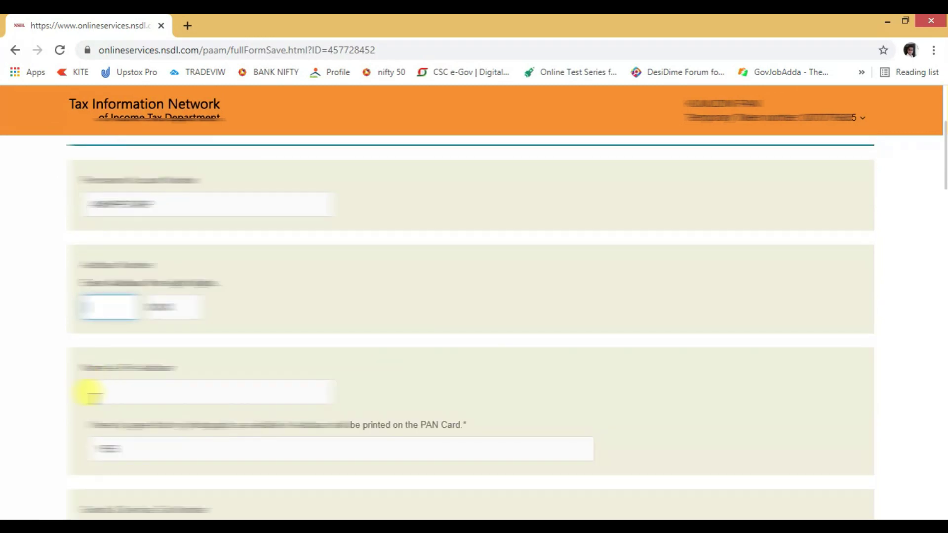
left_click(120, 387)
scroll(159, 376, "down", 3)
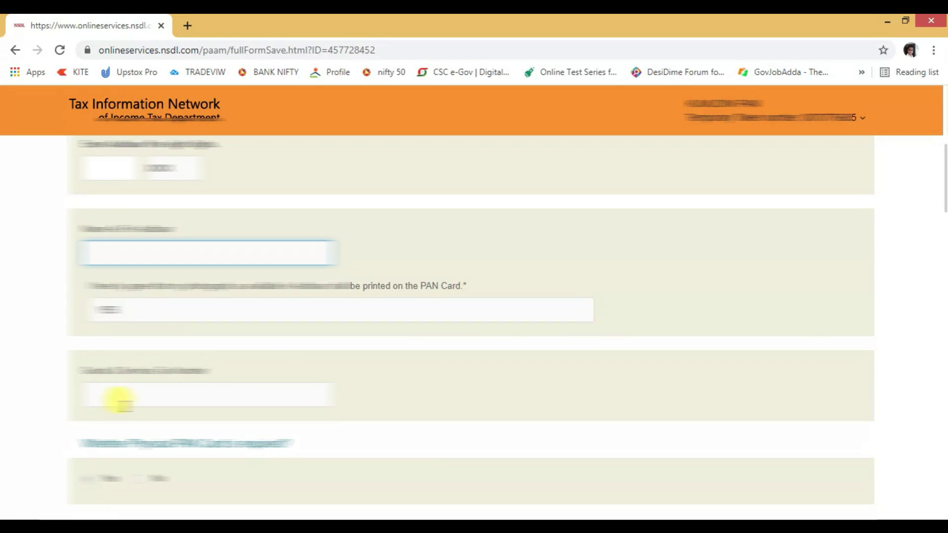
scroll(128, 401, "down", 5)
scroll(186, 356, "down", 7)
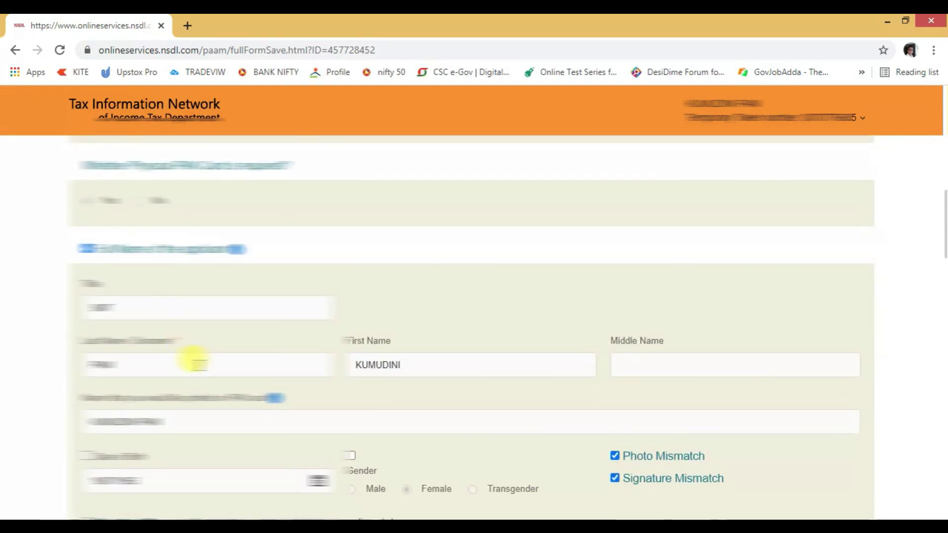
scroll(198, 368, "down", 3)
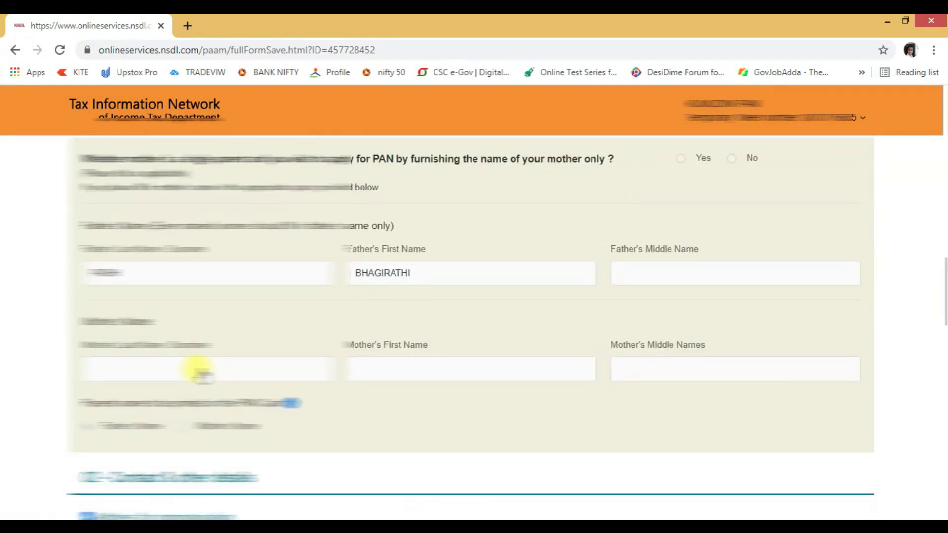
scroll(272, 368, "down", 6)
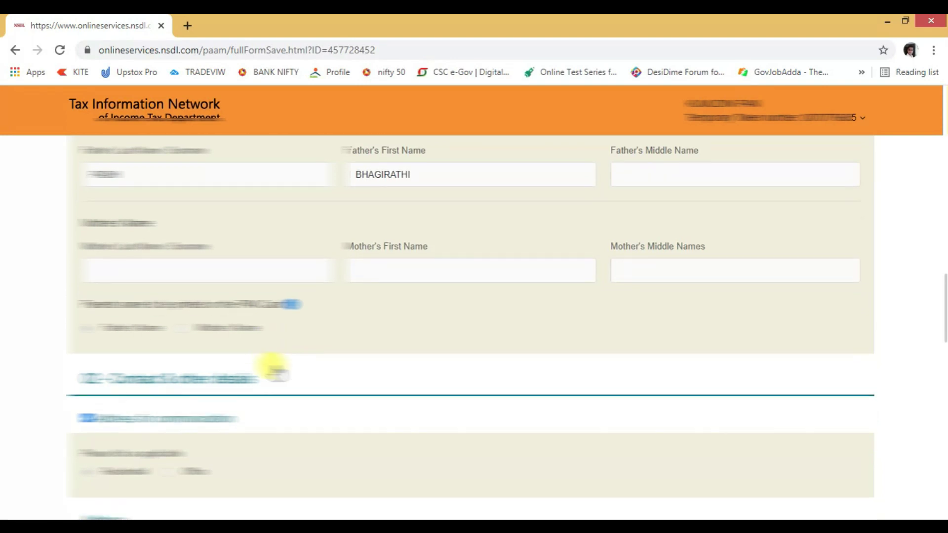
scroll(273, 368, "down", 13)
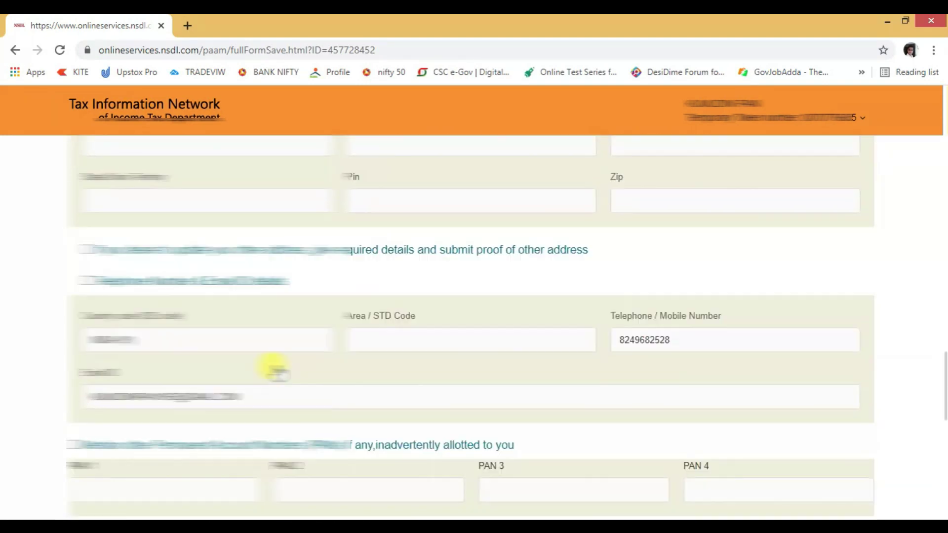
scroll(273, 368, "down", 3)
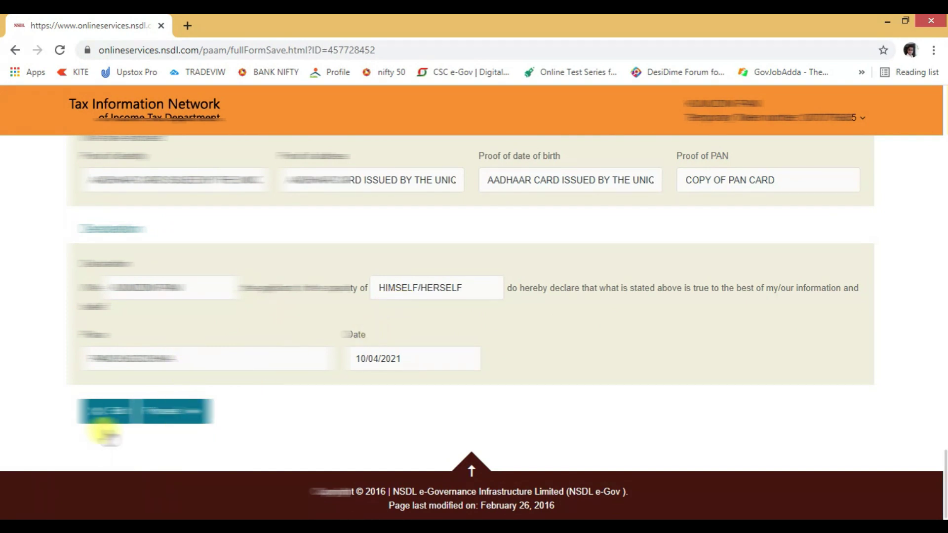
scroll(365, 417, "up", 10)
scroll(368, 412, "up", 10)
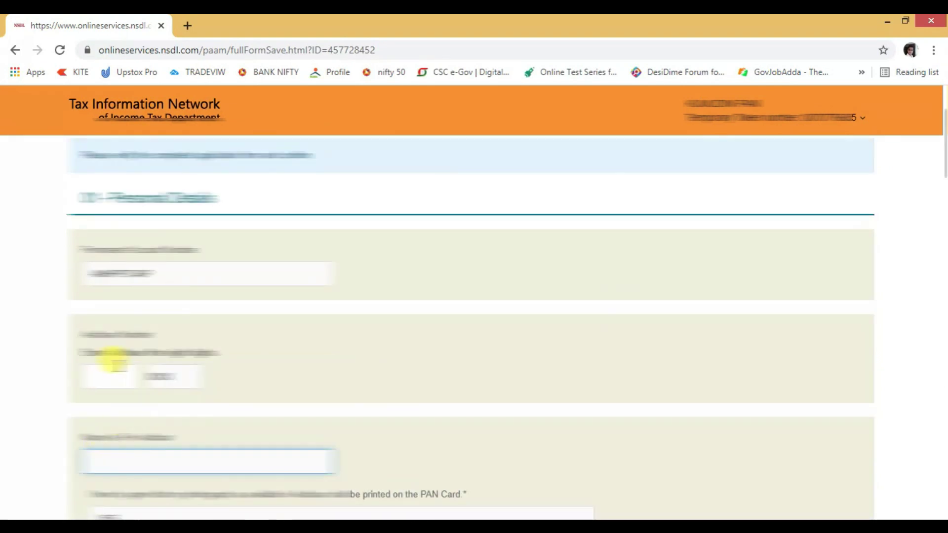
scroll(205, 374, "down", 3)
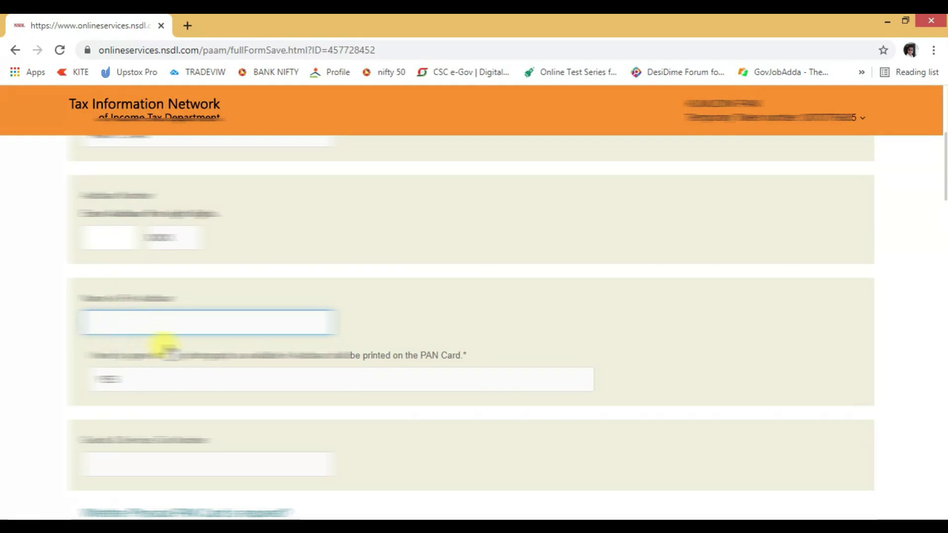
scroll(154, 417, "down", 15)
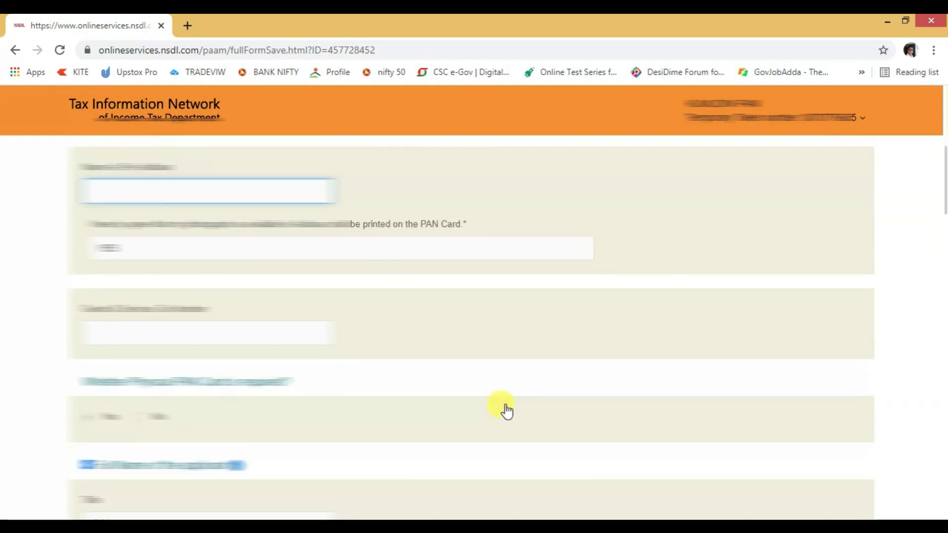
scroll(326, 422, "down", 10)
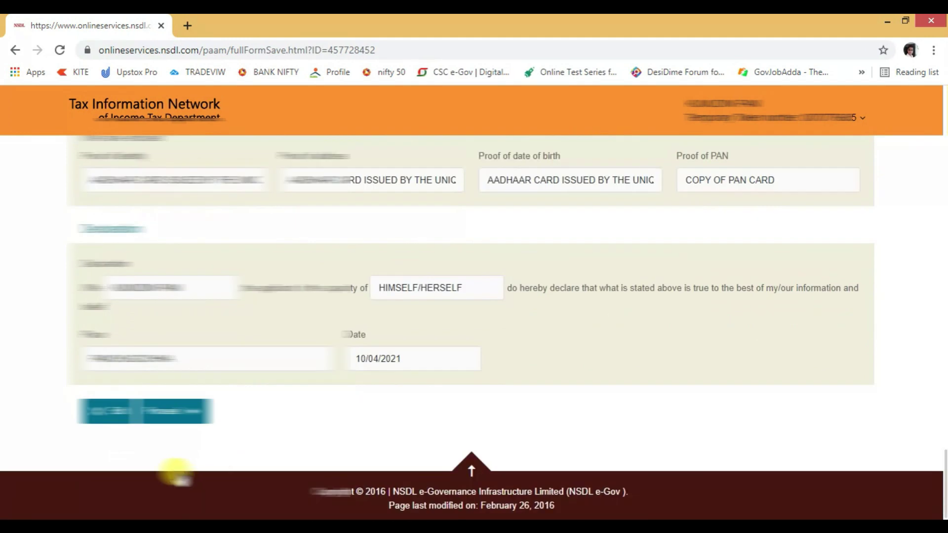
left_click(212, 400)
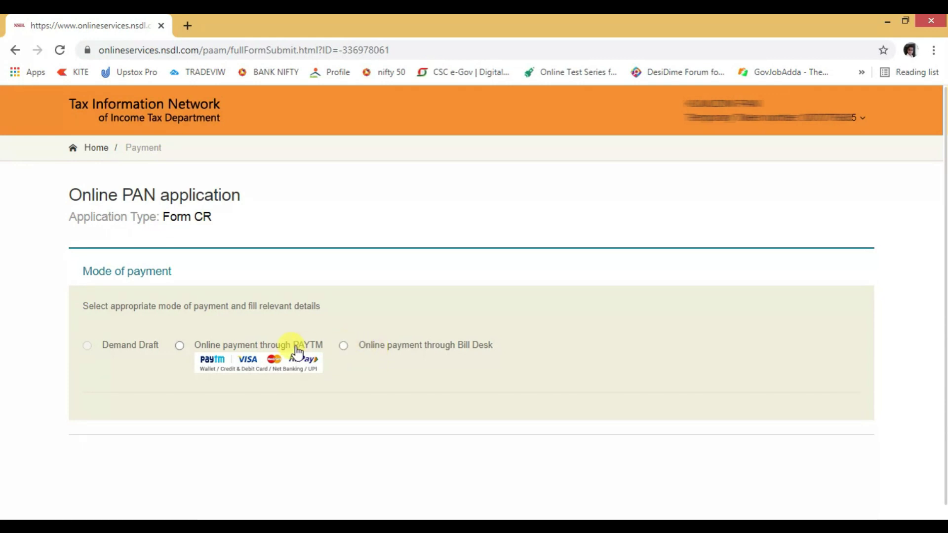
Choose BillDesk online payment, accept the terms of service, and confirm the ₹106.90 fee
left_click(344, 346)
scroll(328, 390, "down", 1)
scroll(328, 390, "down", 9)
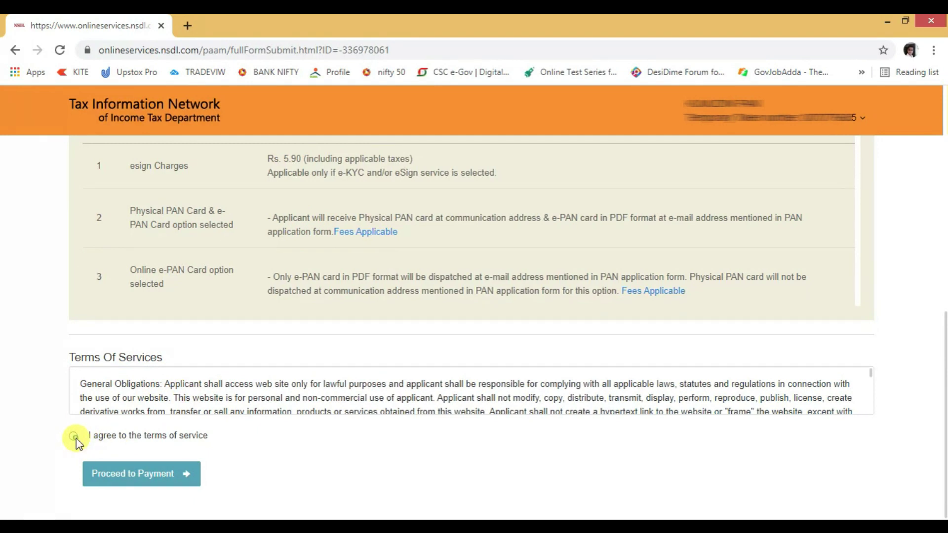
left_click(74, 437)
left_click(155, 474)
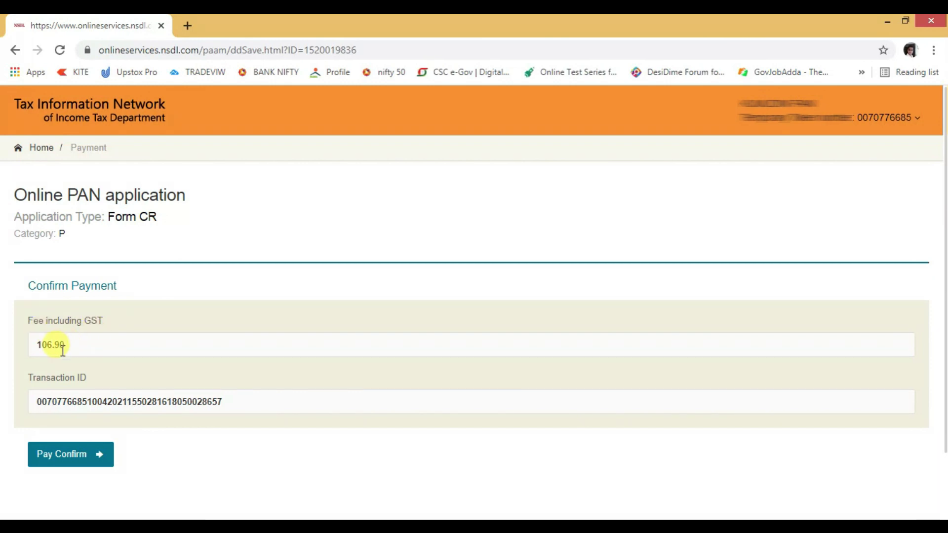
left_click(64, 460)
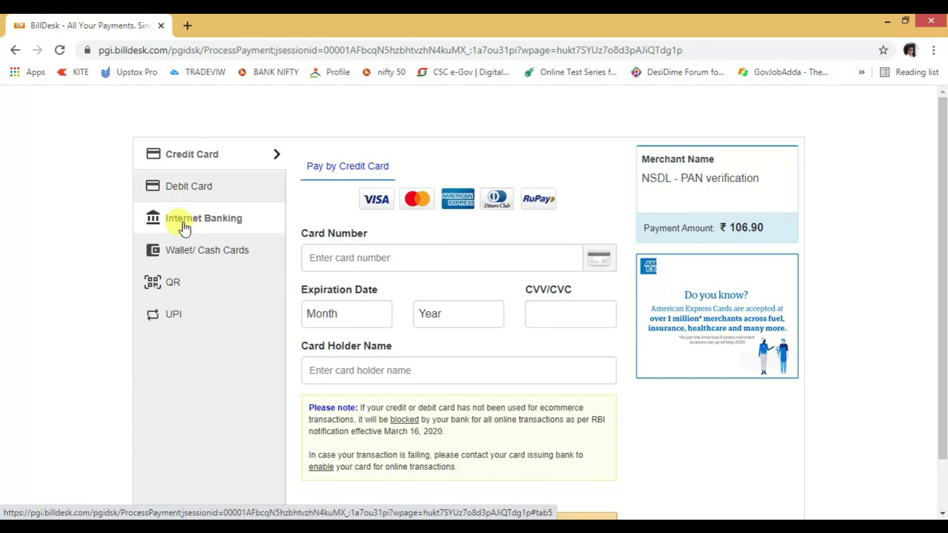
Pay the ₹106.90 PAN fee with BHIM UPI on BillDesk
left_click(179, 318)
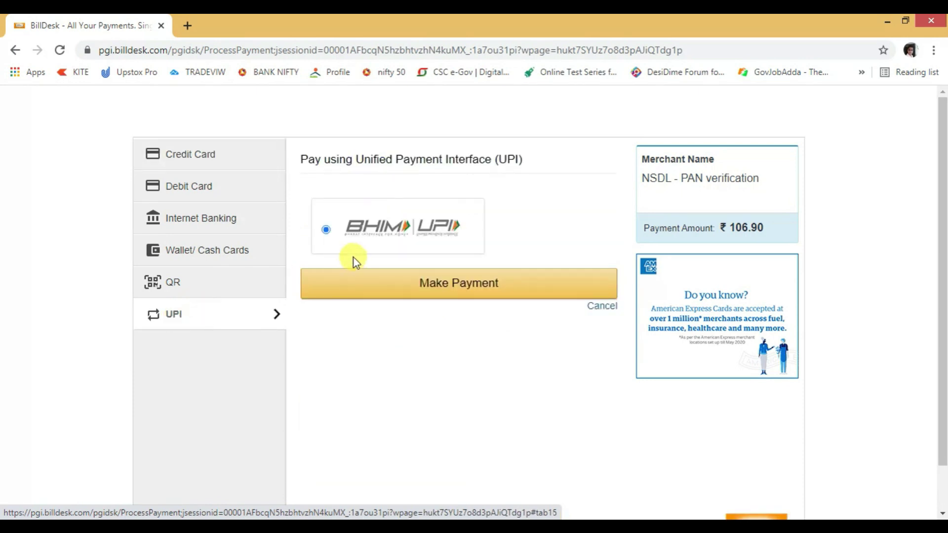
left_click(460, 289)
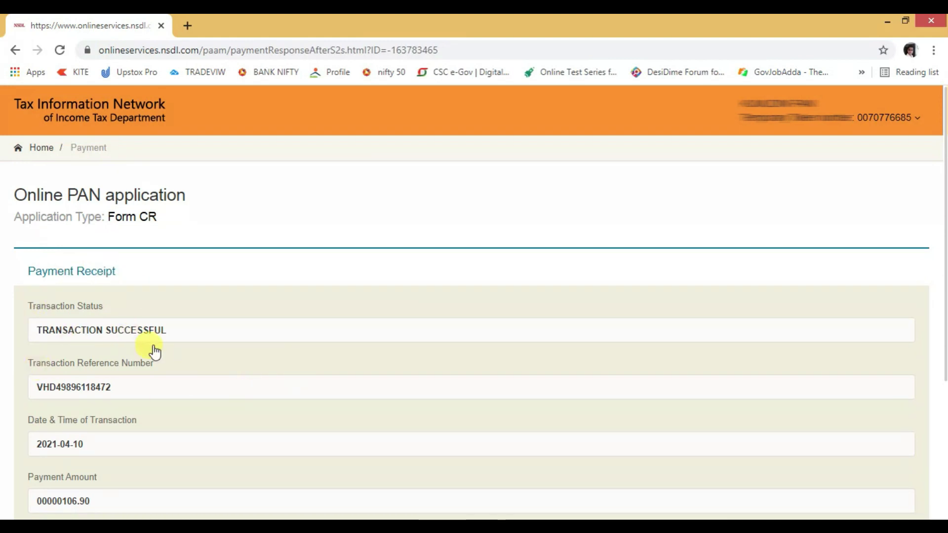
Continue on from the NSDL payment receipt
scroll(124, 385, "down", 1)
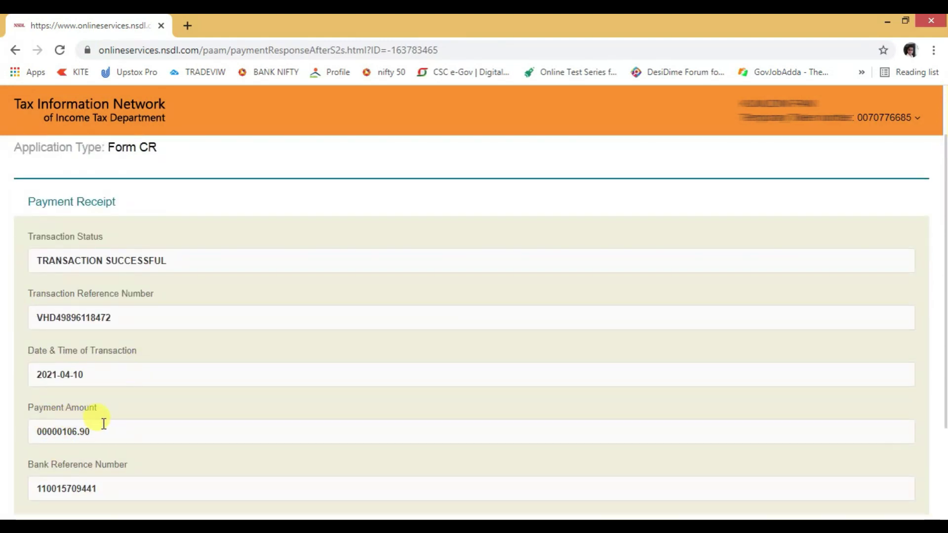
scroll(101, 427, "down", 2)
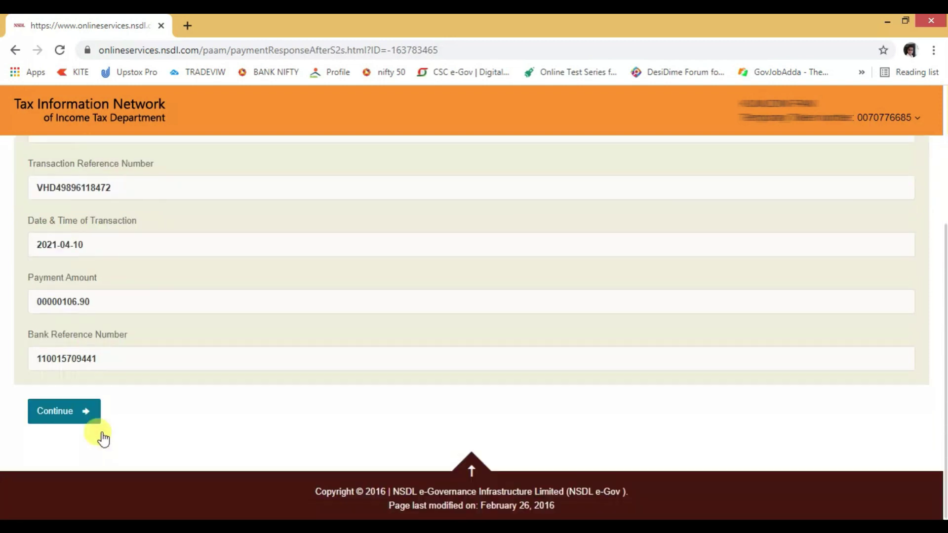
left_click(63, 416)
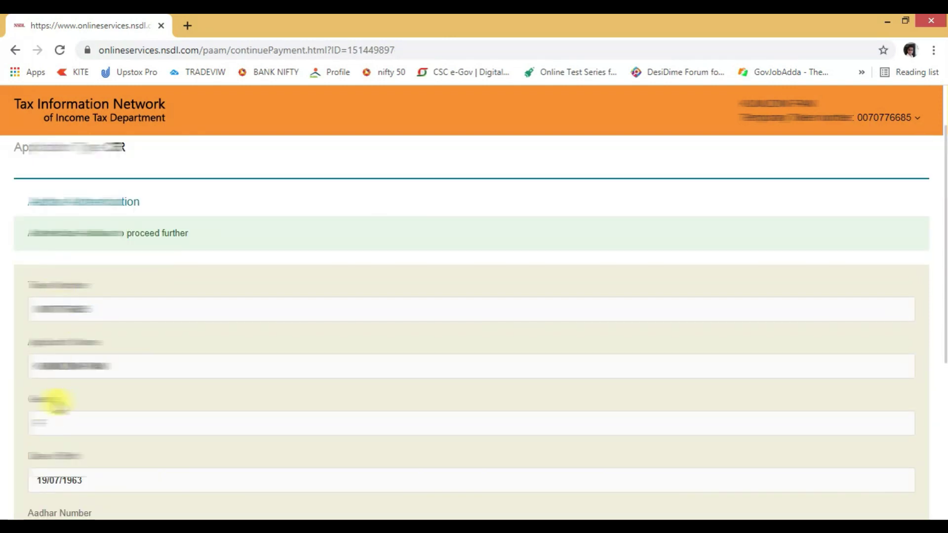
Give consent for Aadhaar-based e-signing of the PAN application
scroll(47, 414, "down", 1)
scroll(44, 412, "down", 2)
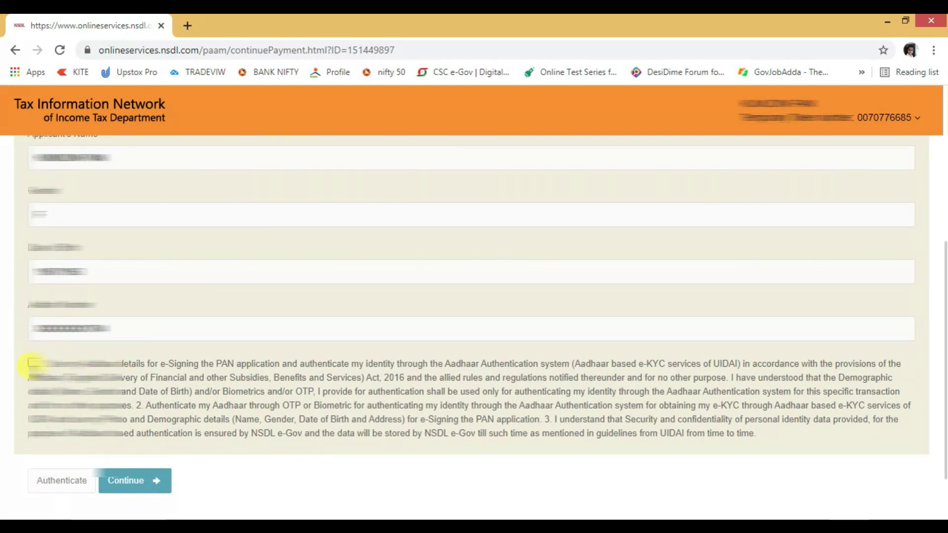
left_click(33, 364)
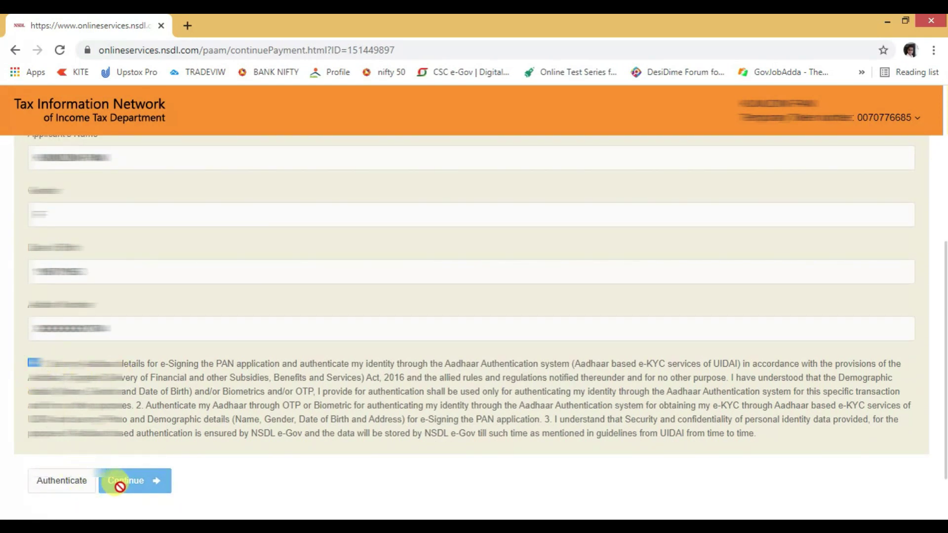
Start Aadhaar authentication, continue with eSign, and paste the applicant's Aadhaar number
left_click(52, 484)
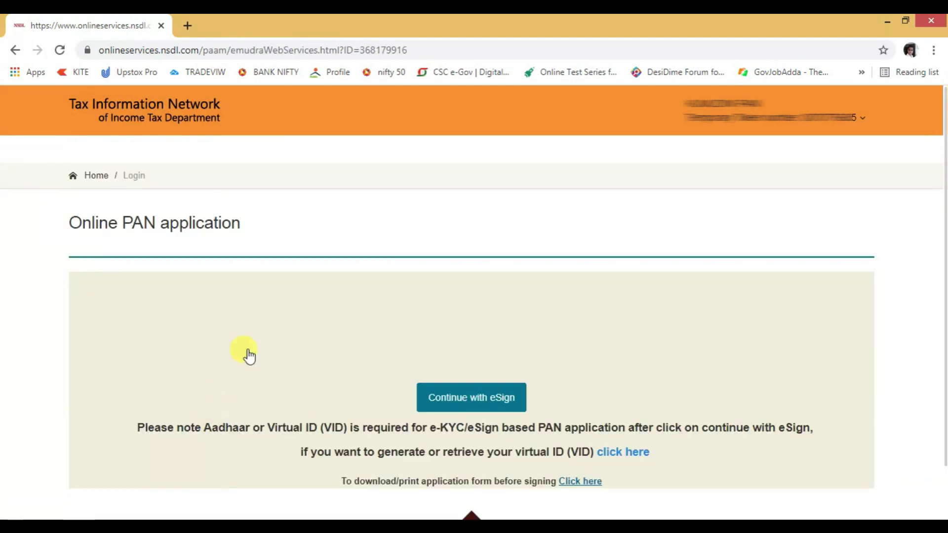
left_click(454, 405)
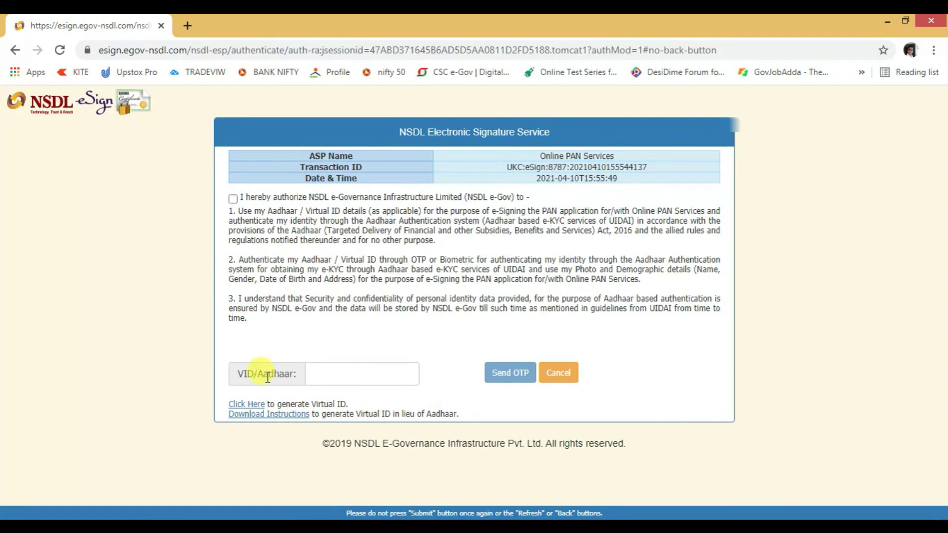
left_click(388, 375)
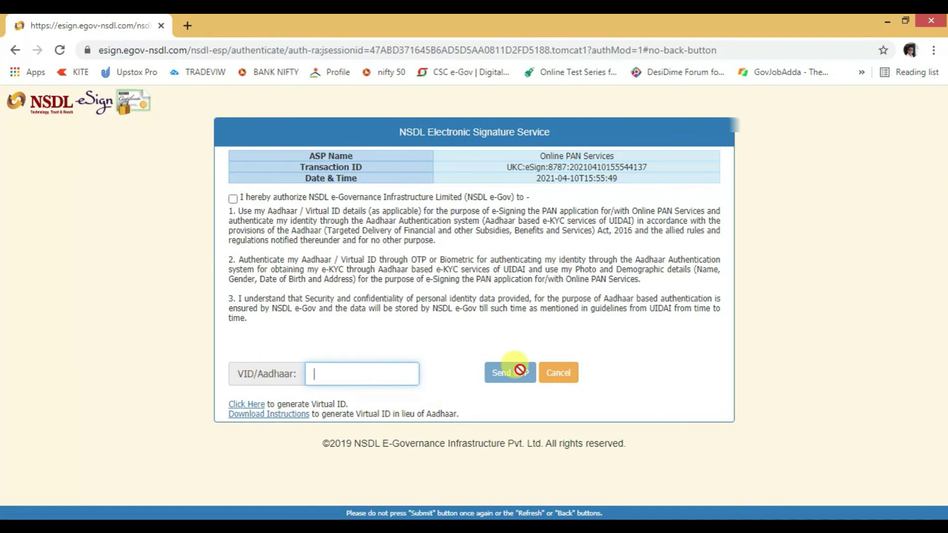
key("ctrl+v")
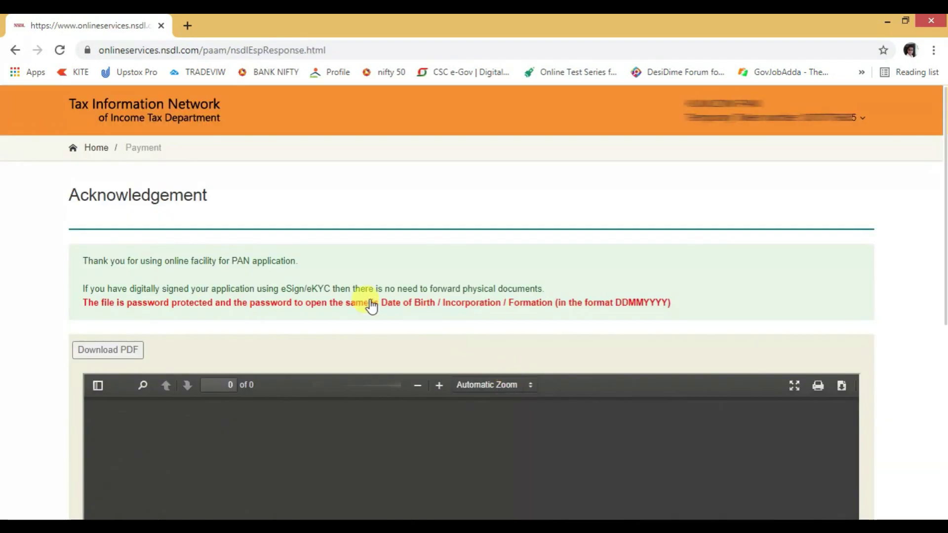
Unlock the acknowledgement PDF with the date-of-birth password
scroll(353, 311, "down", 5)
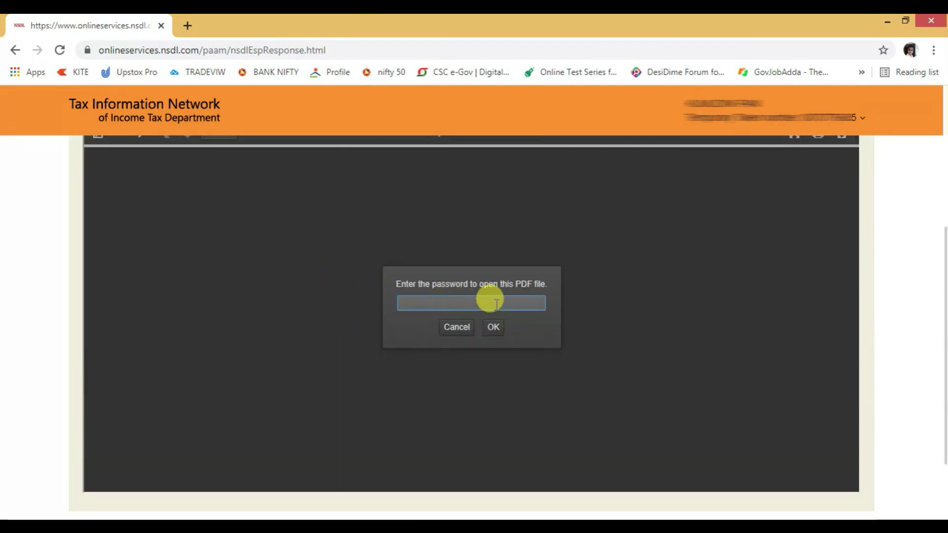
scroll(489, 300, "up", 4)
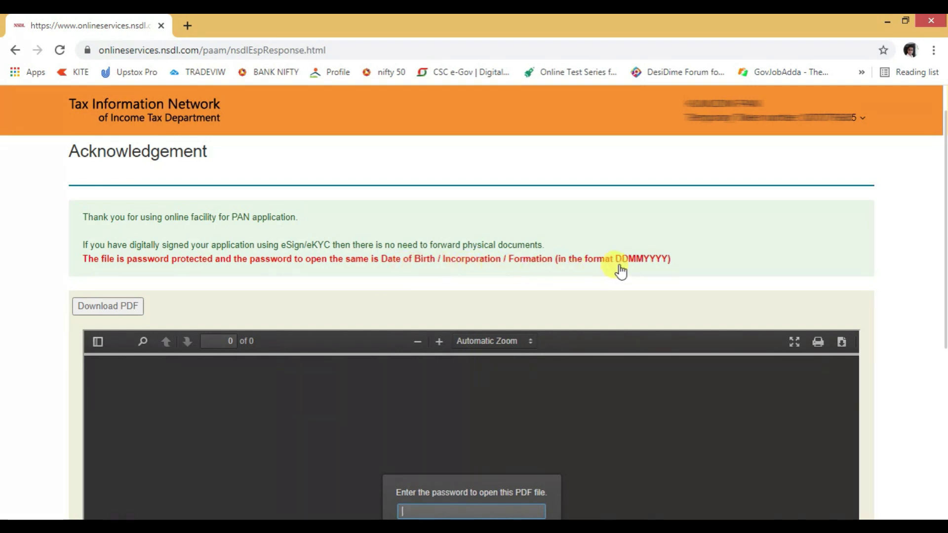
scroll(503, 339, "down", 3)
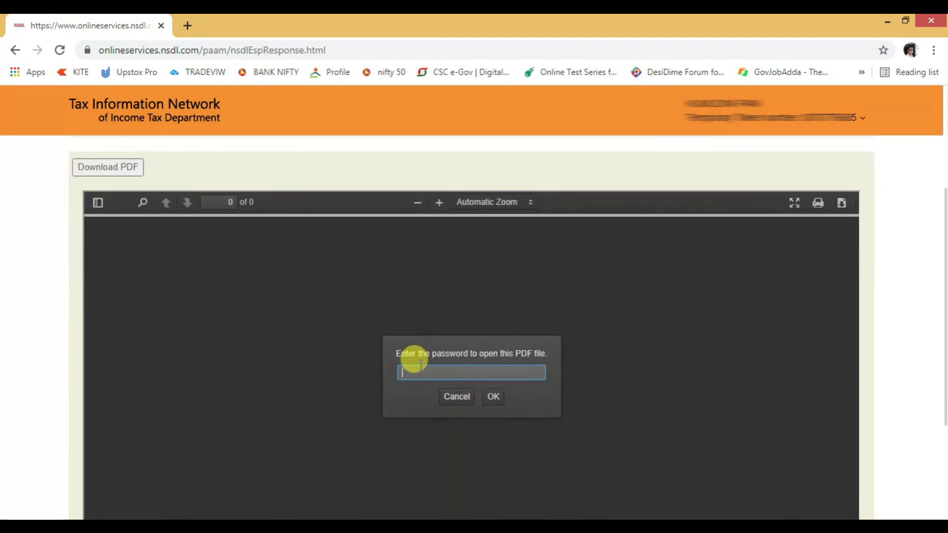
key("Return")
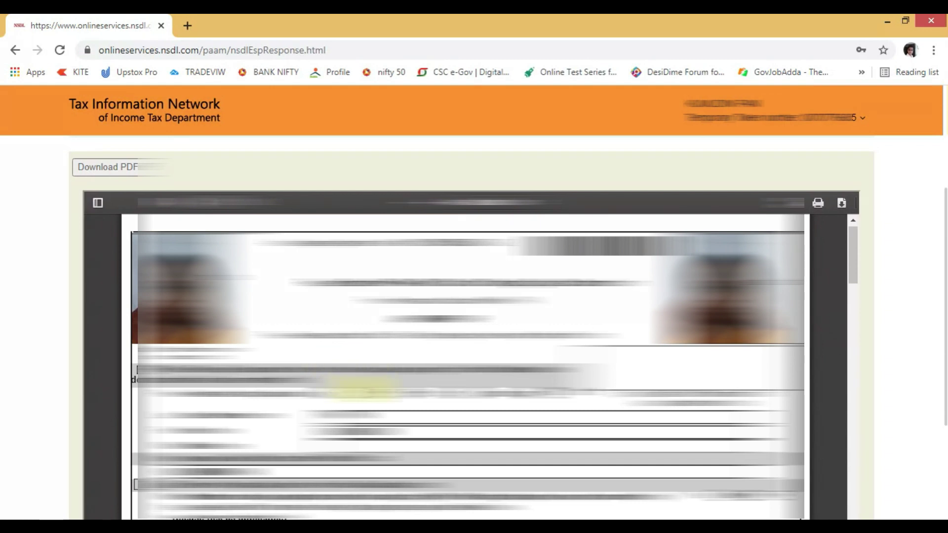
Download the acknowledgement PDF and save it to the Desktop
scroll(869, 318, "up", 4)
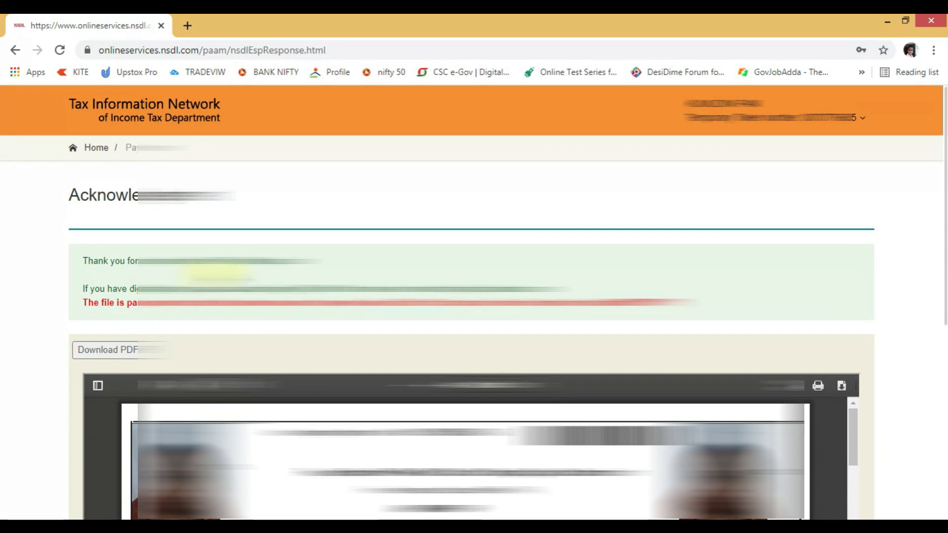
scroll(634, 303, "down", 5)
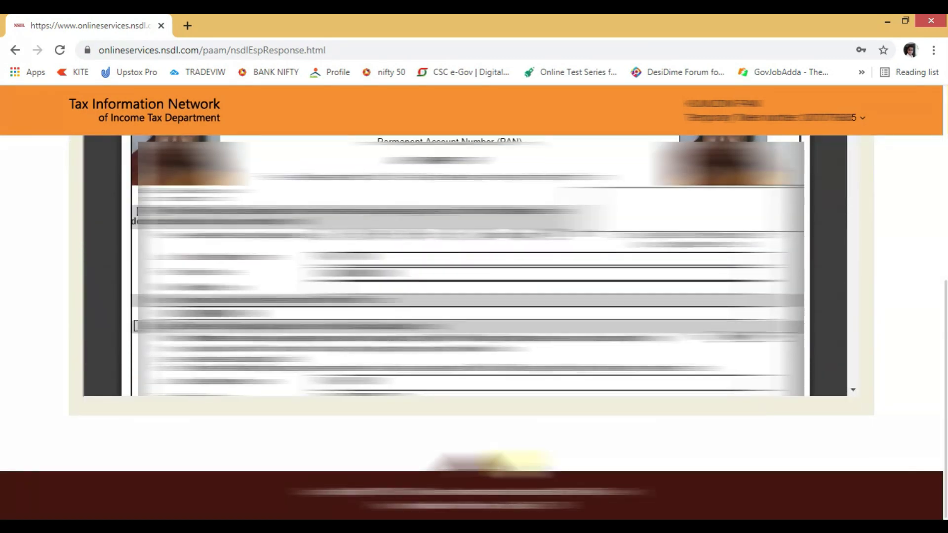
scroll(509, 461, "up", 5)
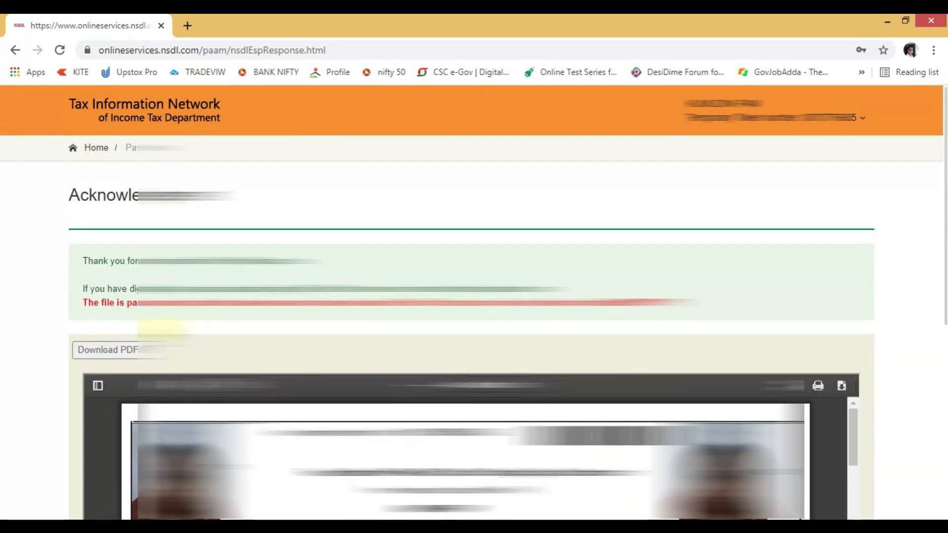
left_click(114, 354)
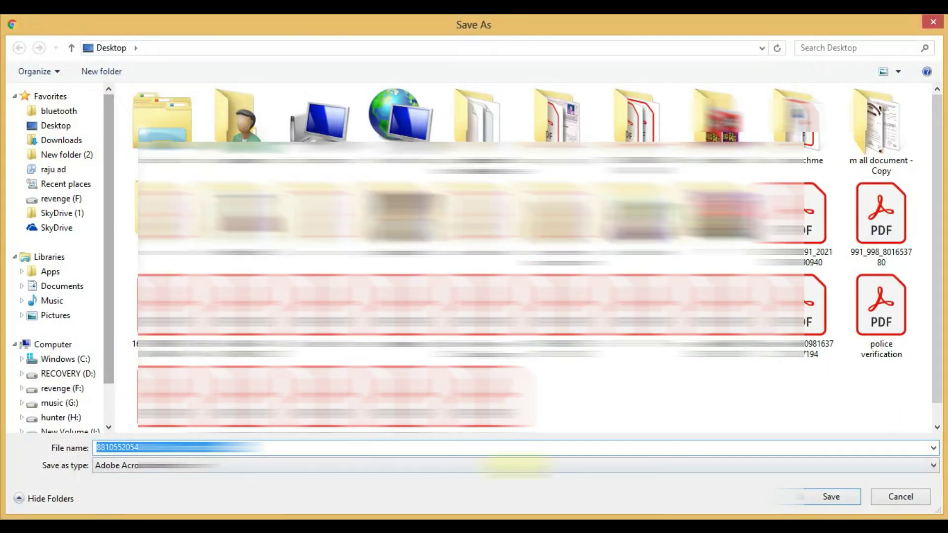
left_click(832, 497)
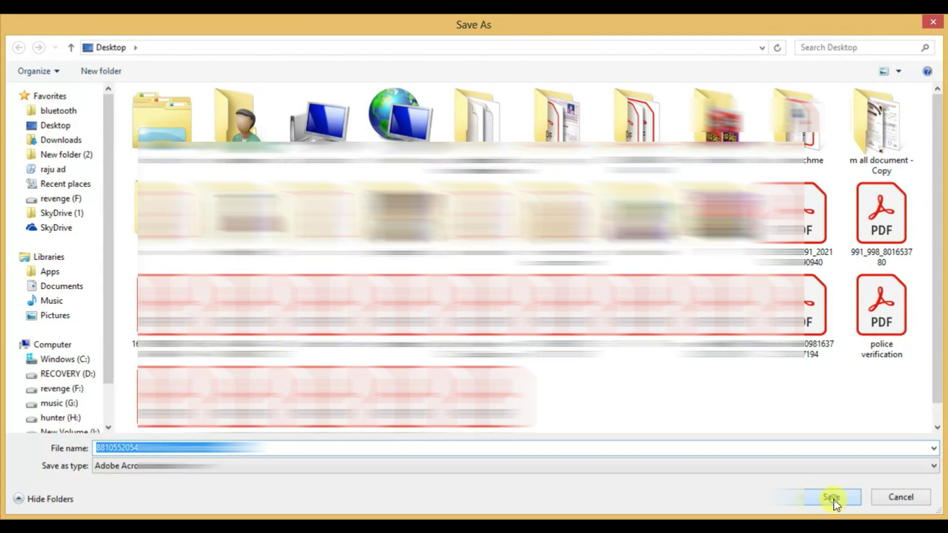